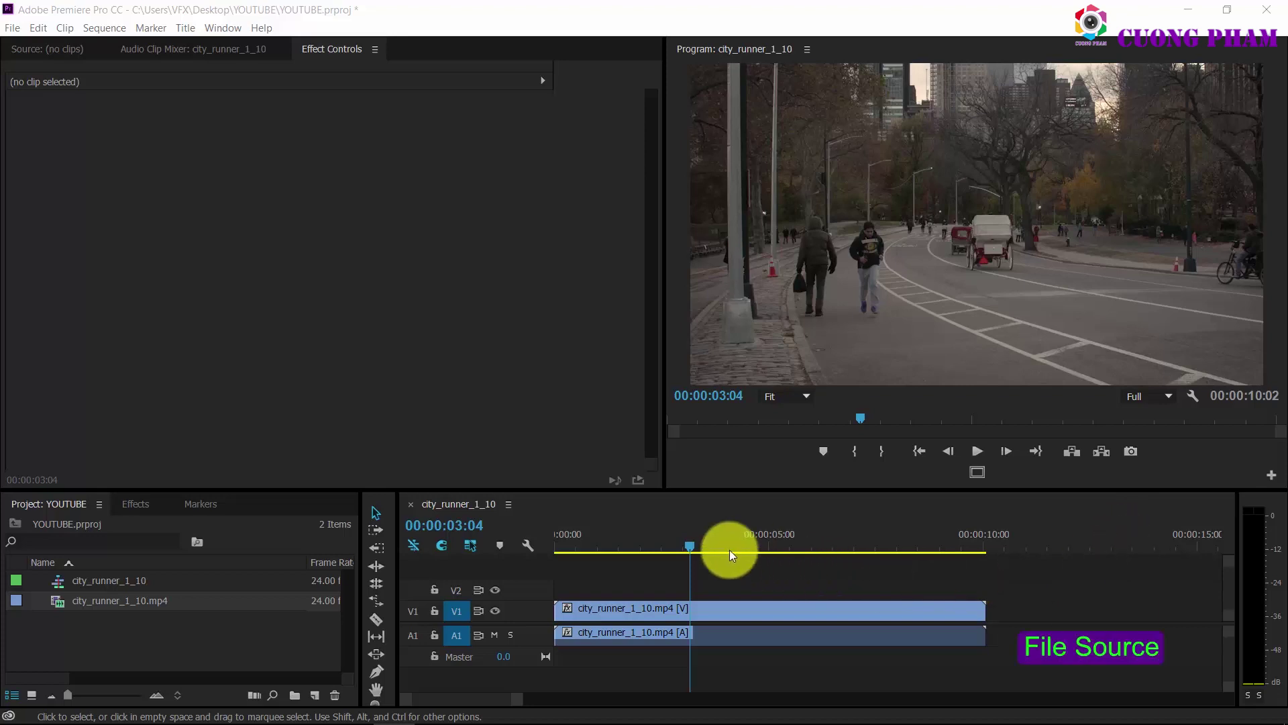
Step: Scrub through the city runner clip in the full-screen program preview, then return near its start
drag(706, 549, 712, 546)
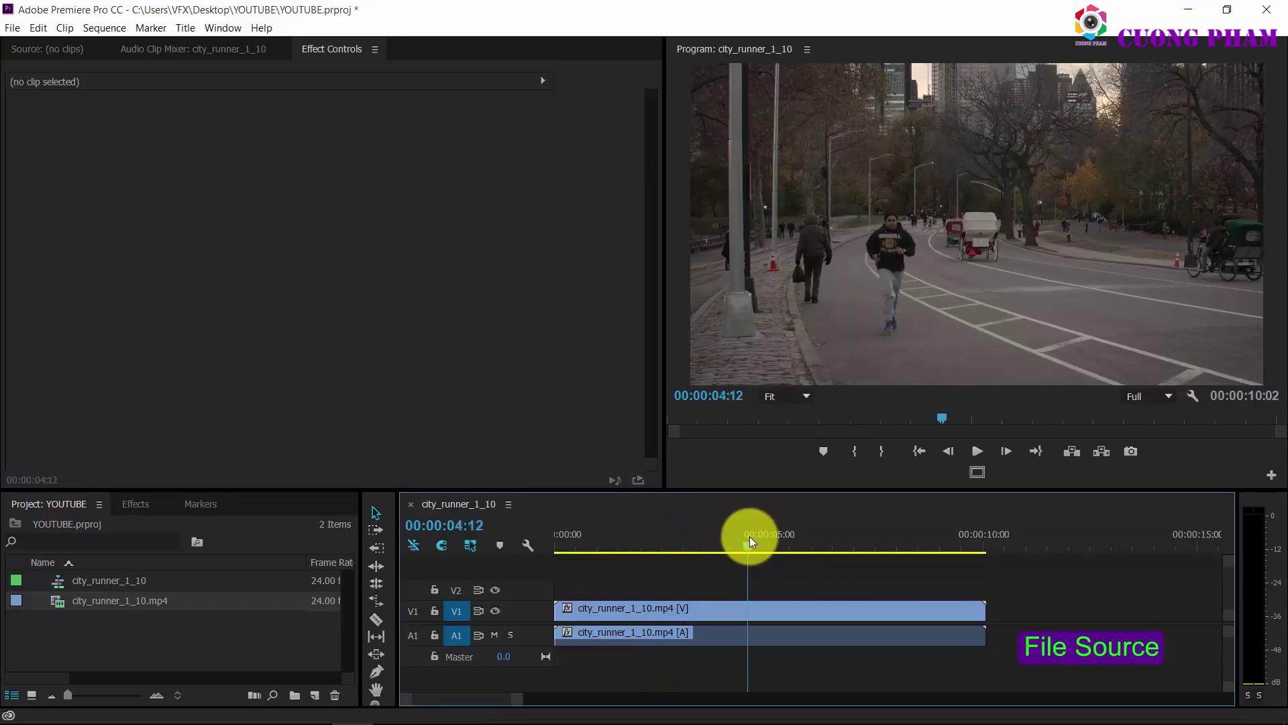
key(grave)
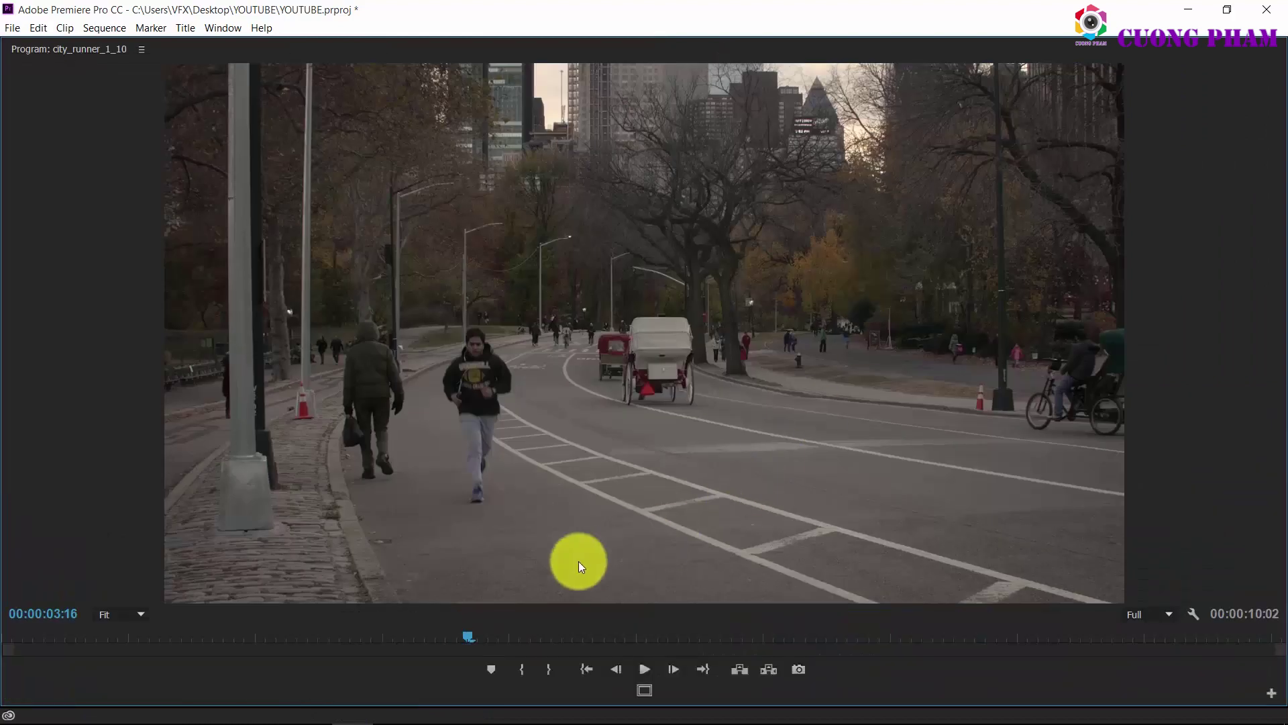
drag(470, 631, 537, 634)
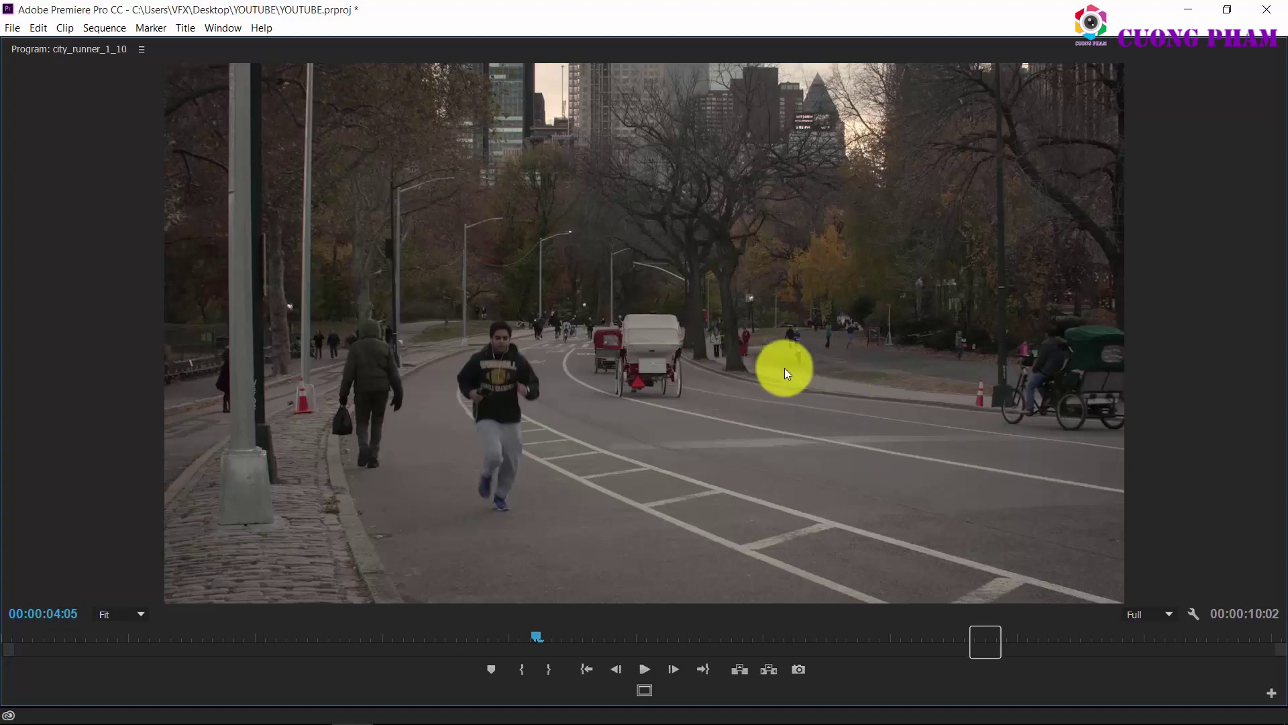
drag(538, 635, 560, 658)
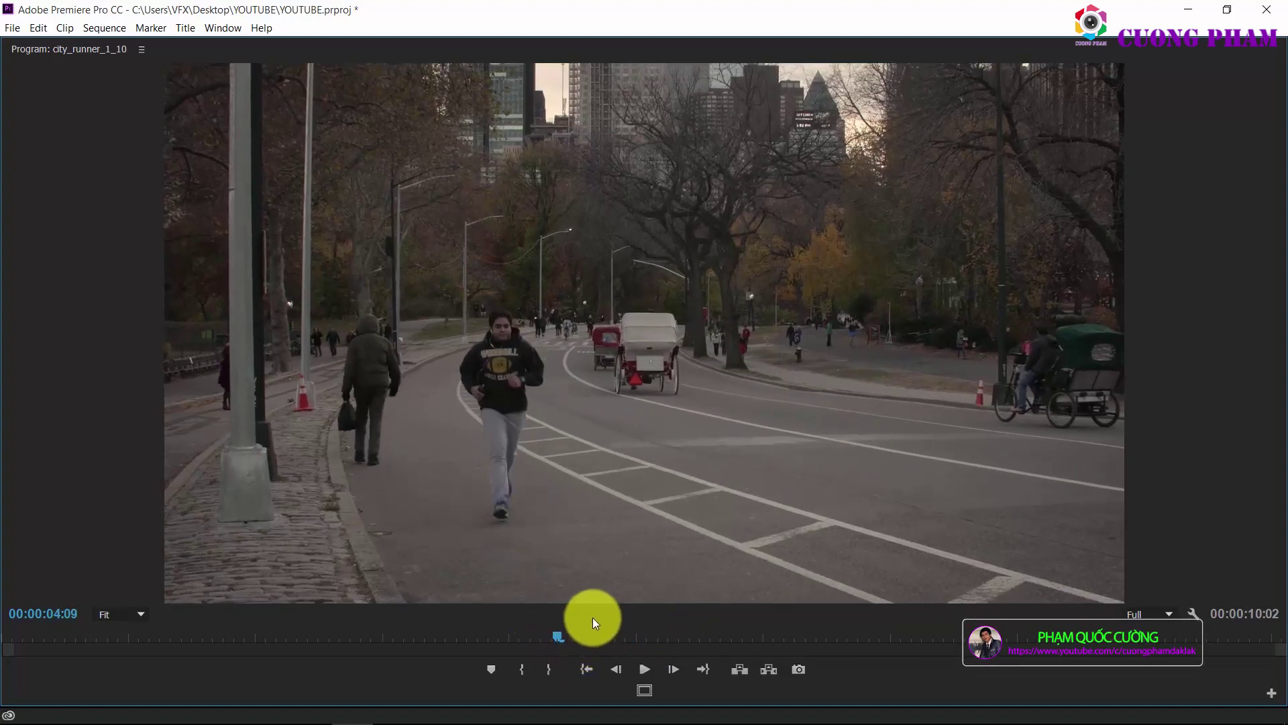
key(grave)
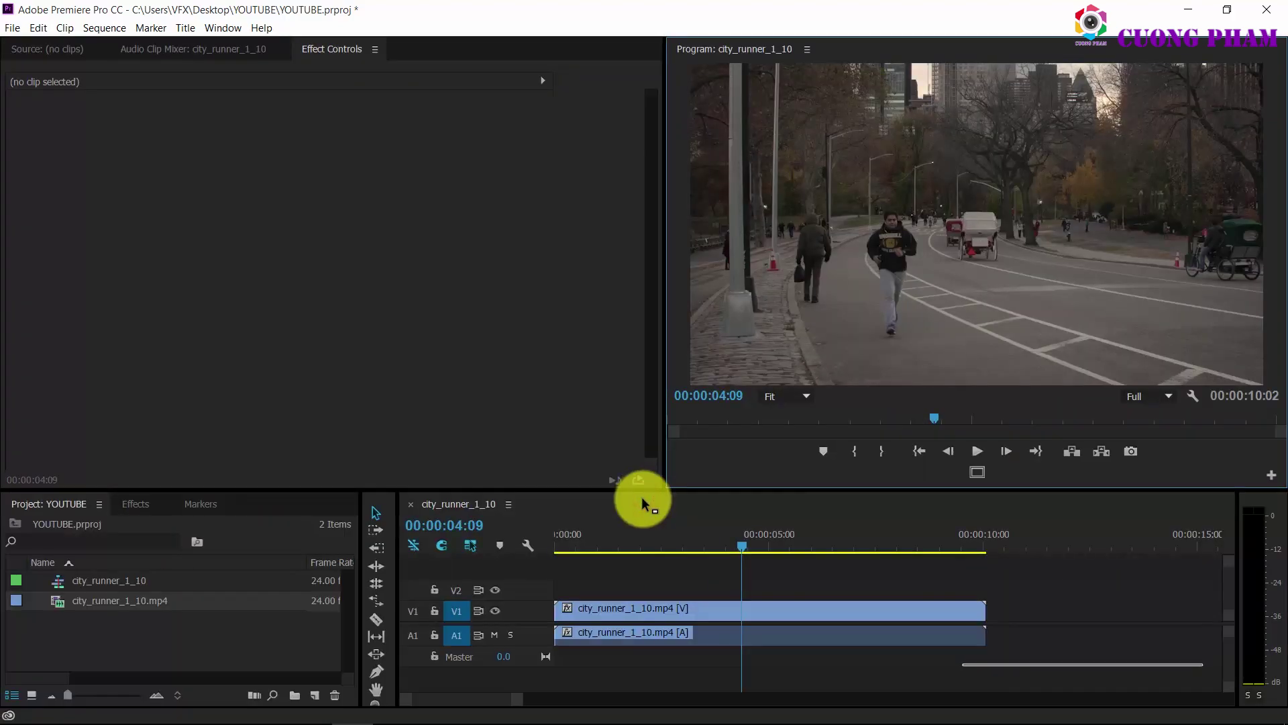
drag(632, 538, 595, 539)
Step: Unlink the runner clip and delete its audio from track A1
right_click(670, 633)
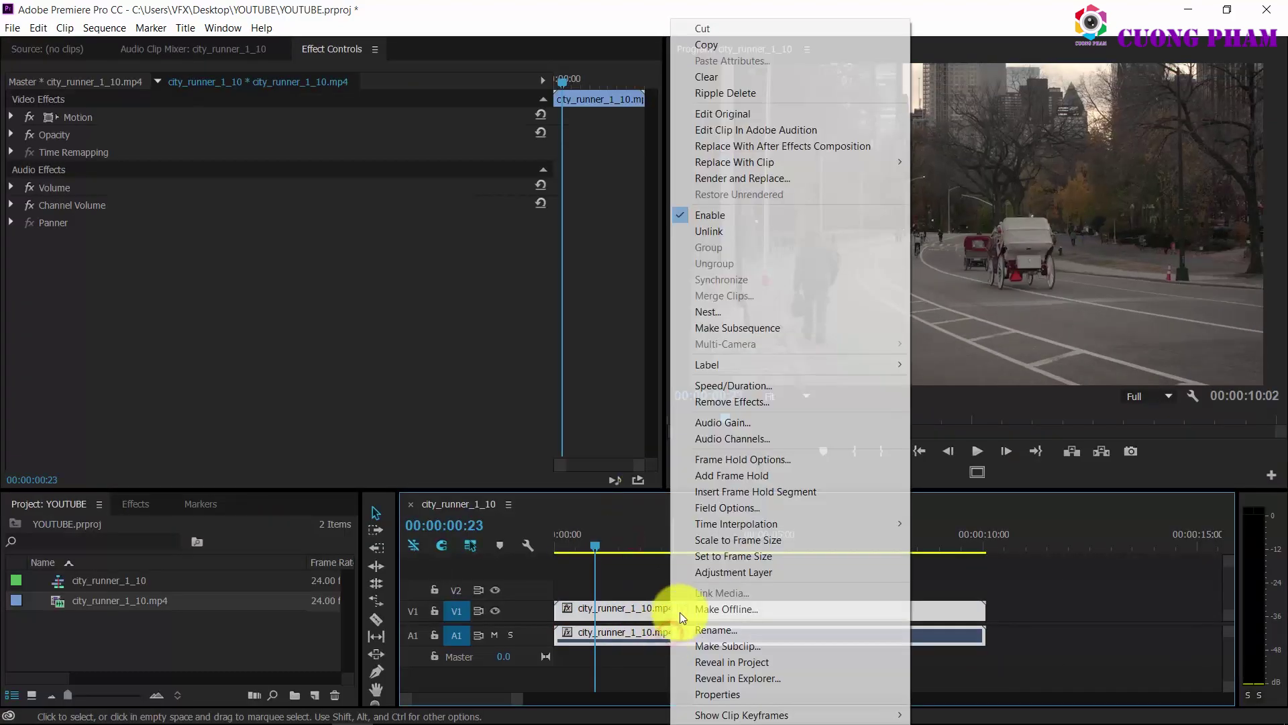
click(723, 232)
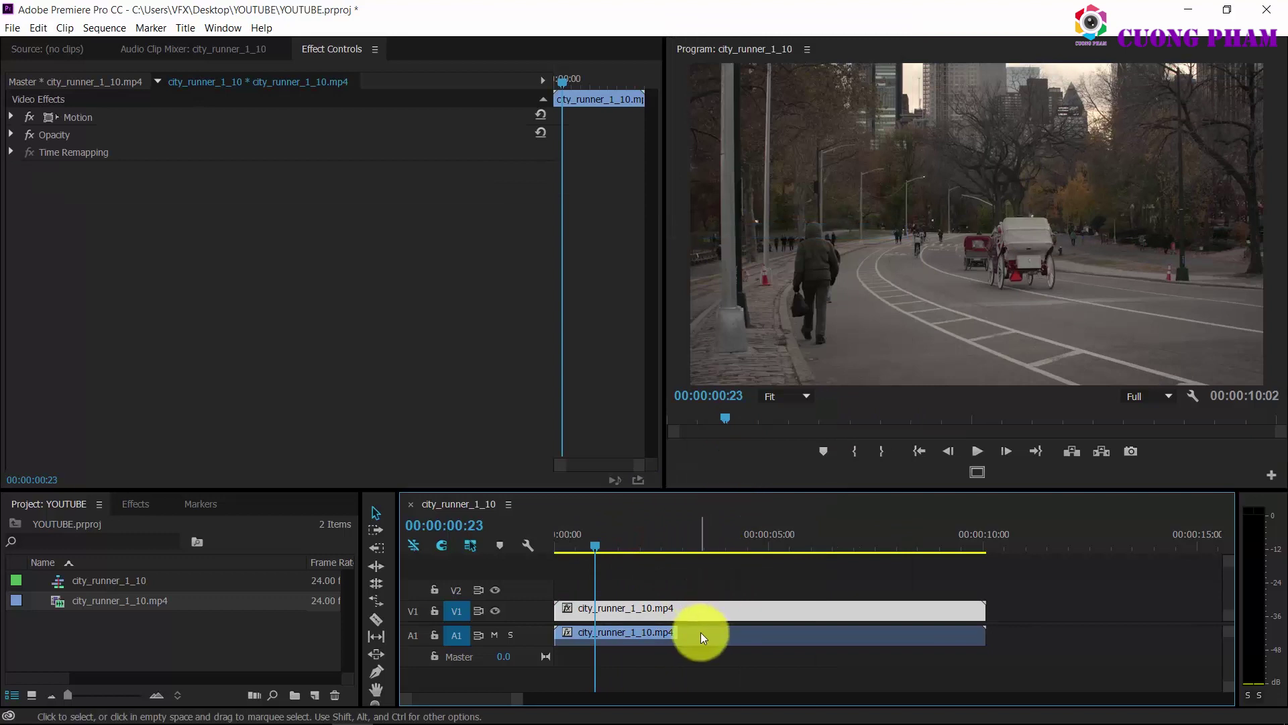
click(702, 632)
key(Delete)
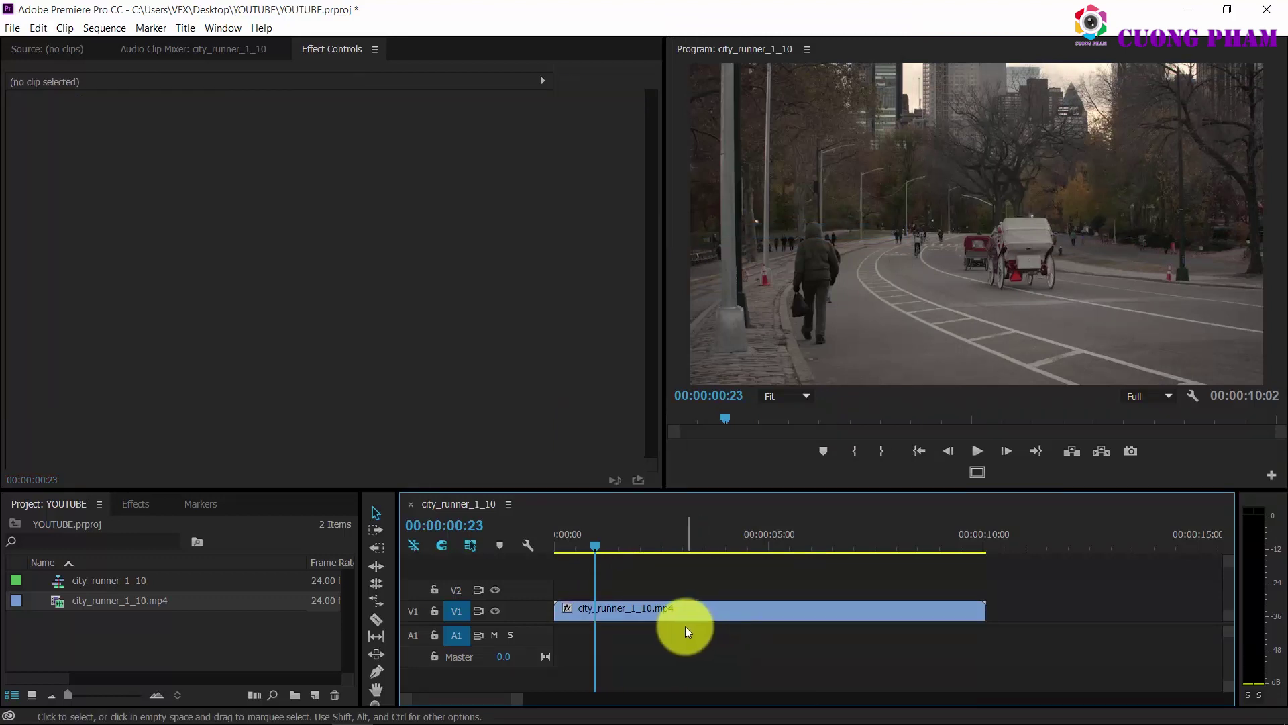
Step: Create a new Adjustment Layer at the default 3840x2160 settings
right_click(247, 635)
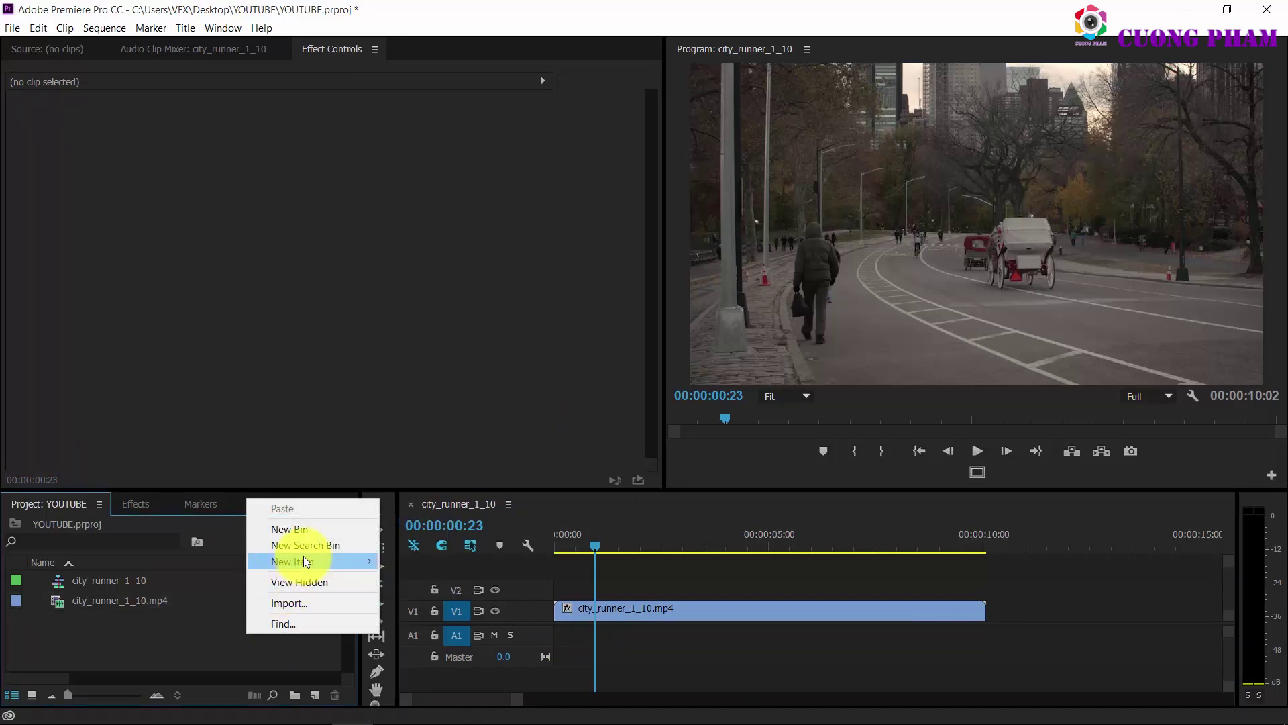
mouse_move(304, 561)
click(475, 418)
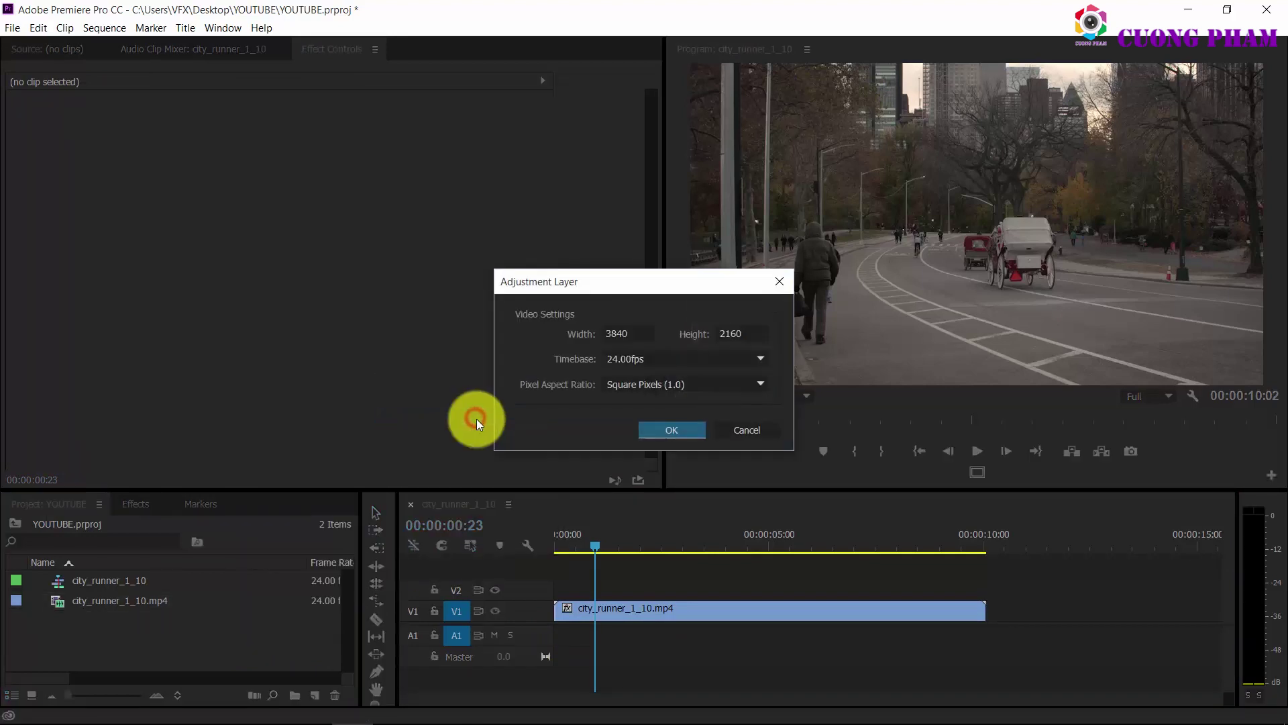
click(660, 430)
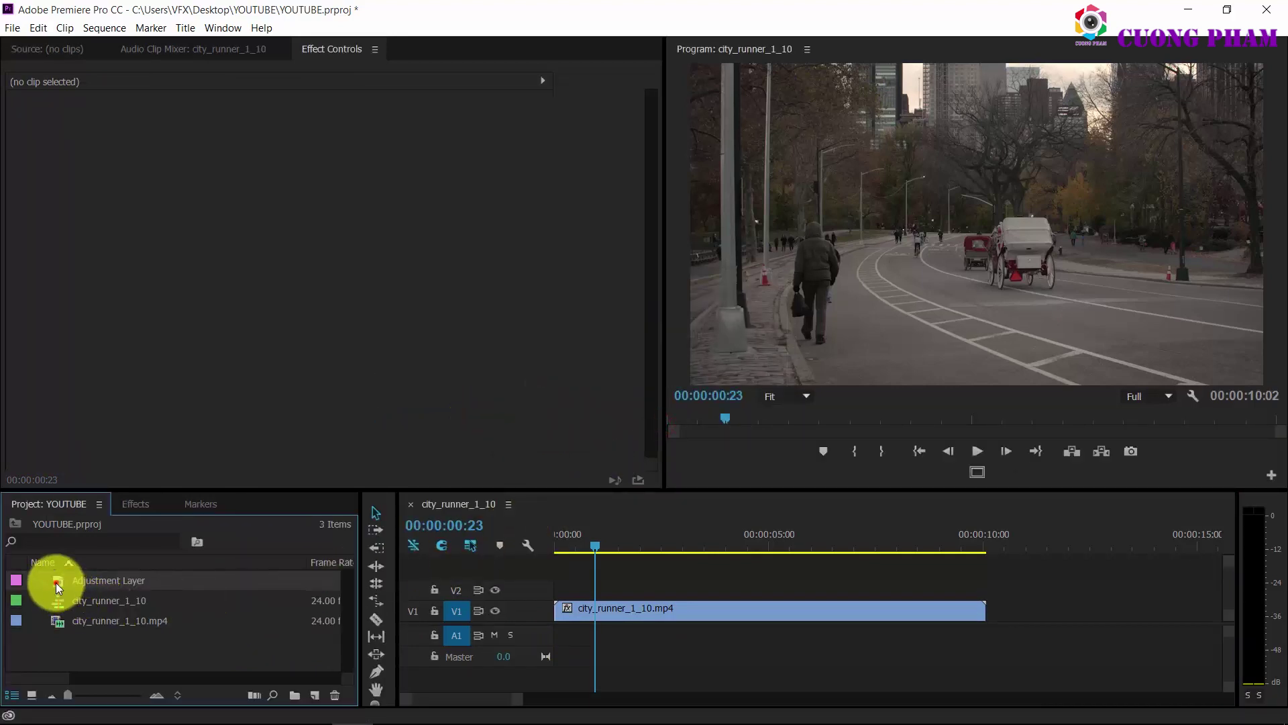
Step: Place the Adjustment Layer on V2 and stretch it to the runner clip's full length
drag(67, 580, 557, 585)
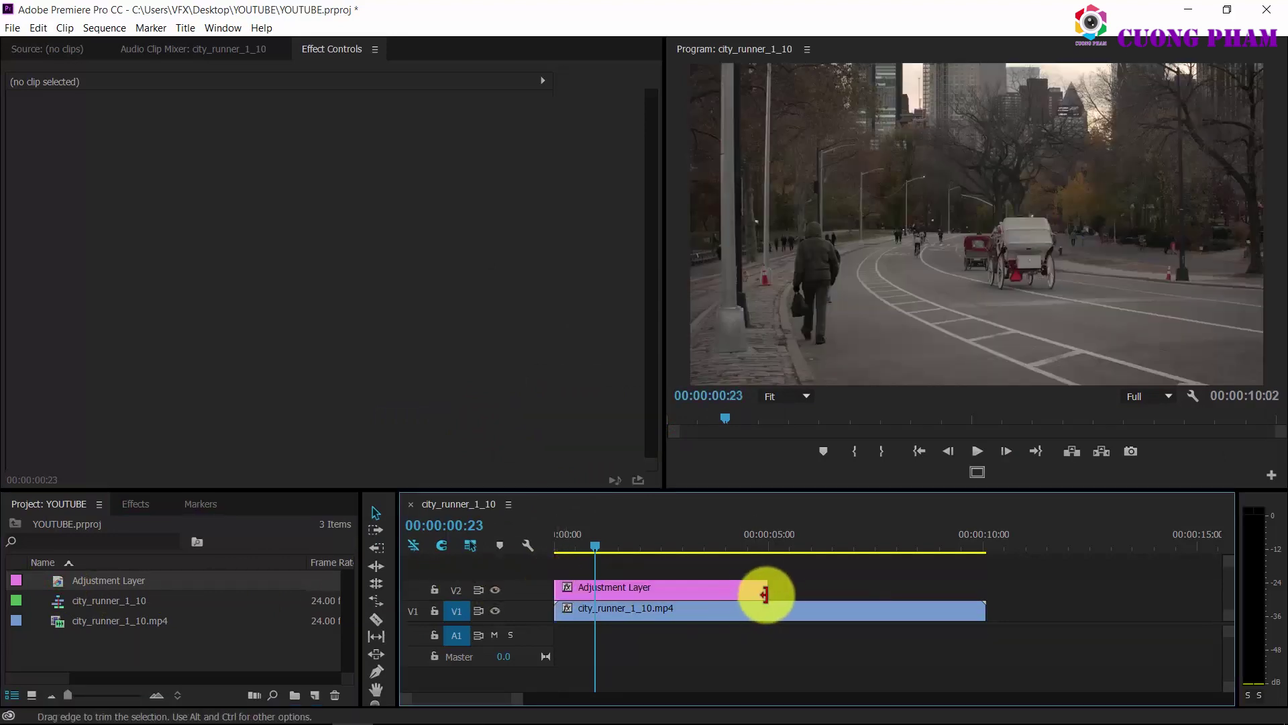
drag(767, 589, 983, 591)
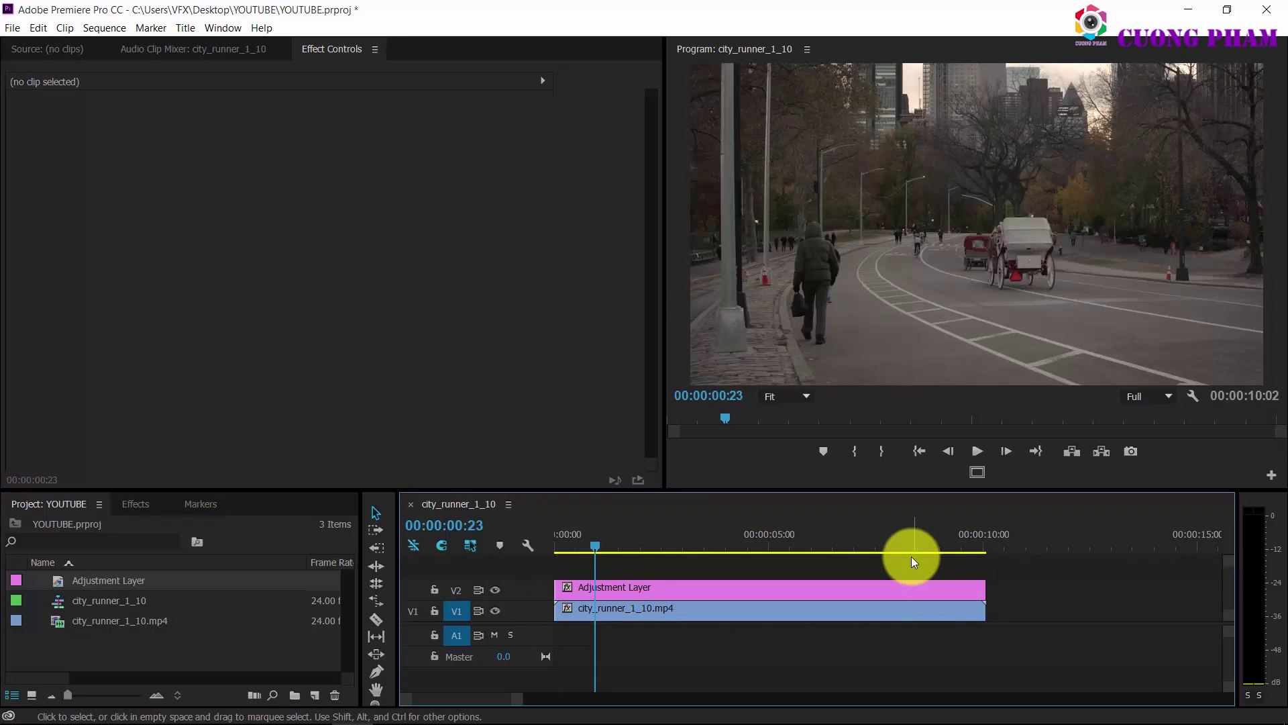
click(856, 541)
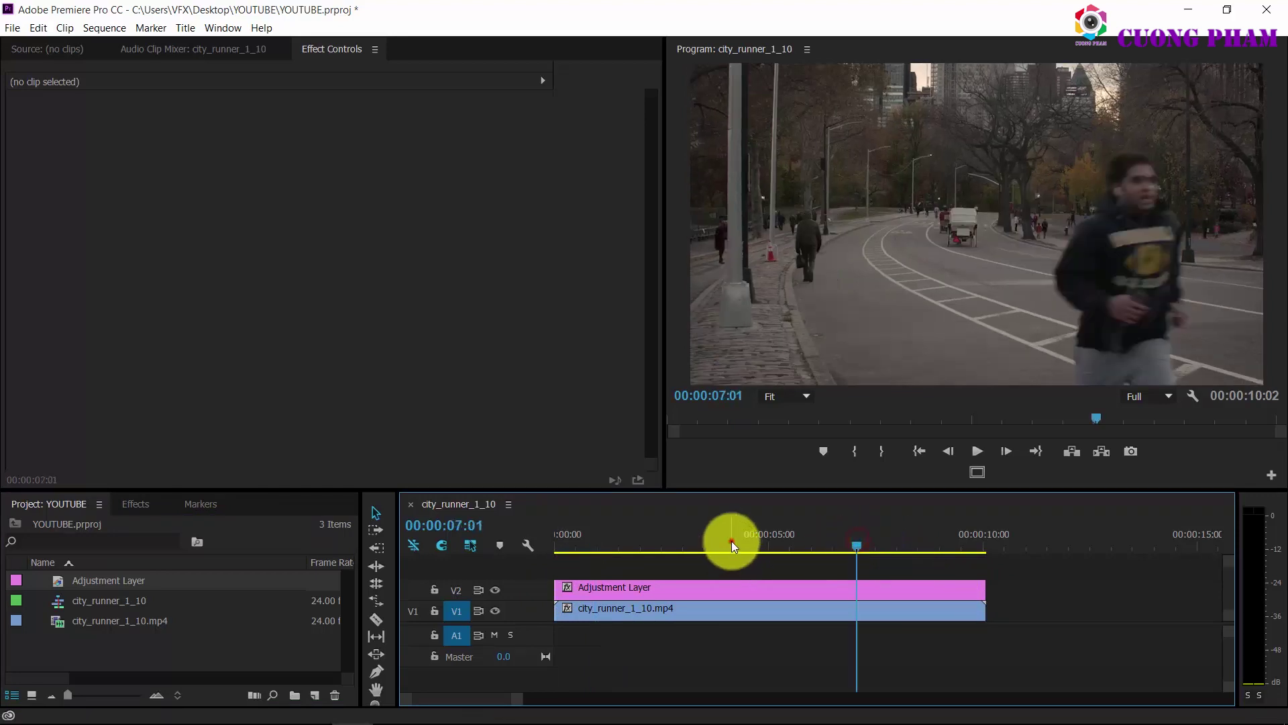
click(730, 542)
click(132, 511)
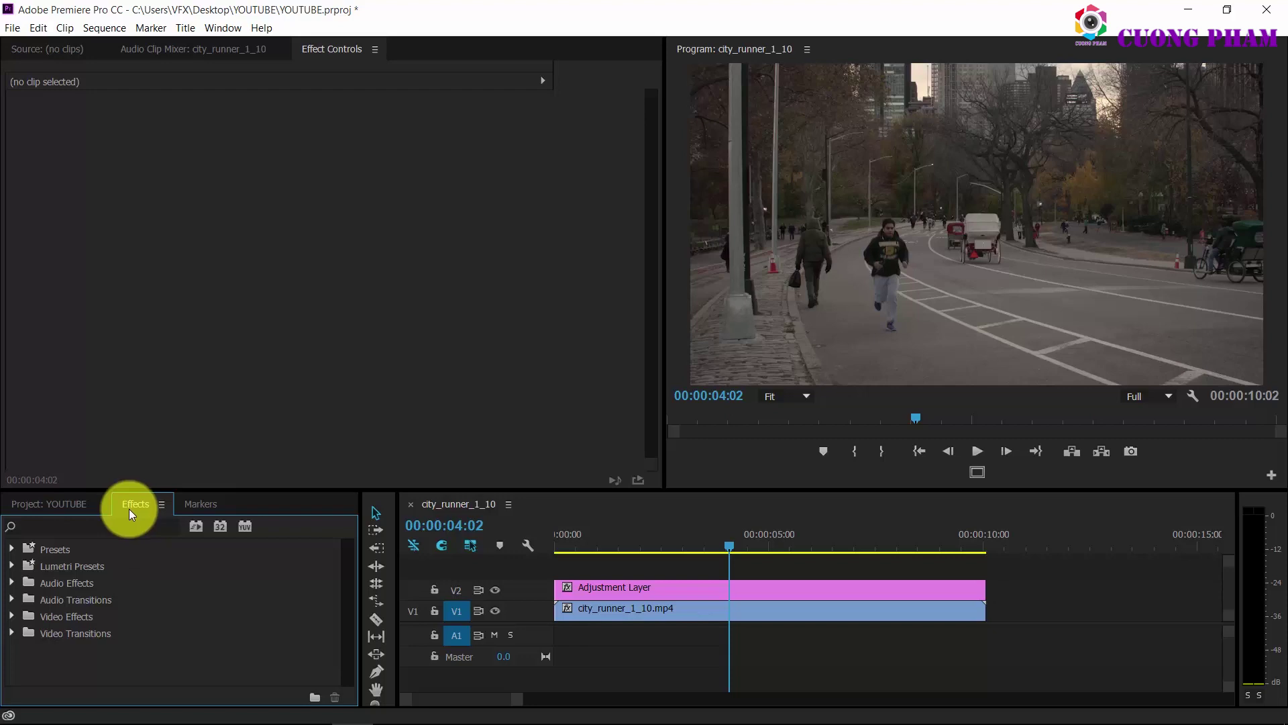
Step: Expand Video Effects and locate the Magic Bullet effects folder
click(14, 616)
scroll(122, 601, down, 5)
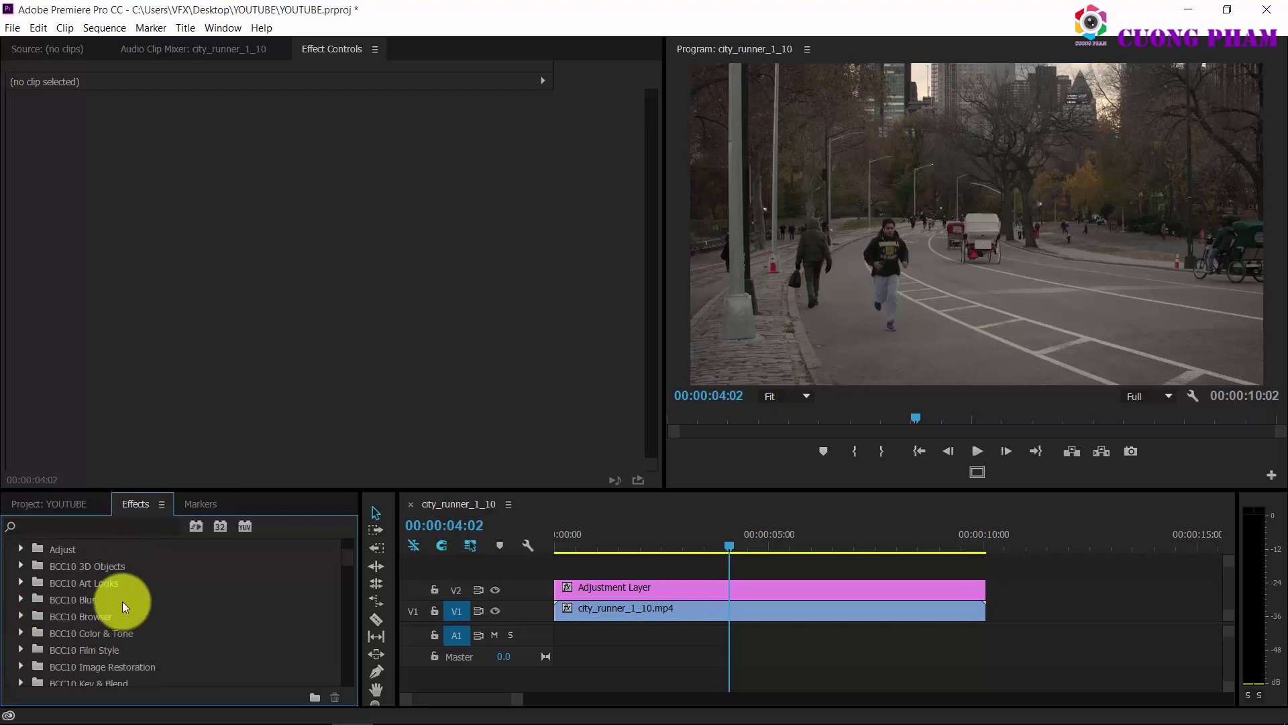
scroll(122, 602, down, 3)
scroll(122, 601, down, 2)
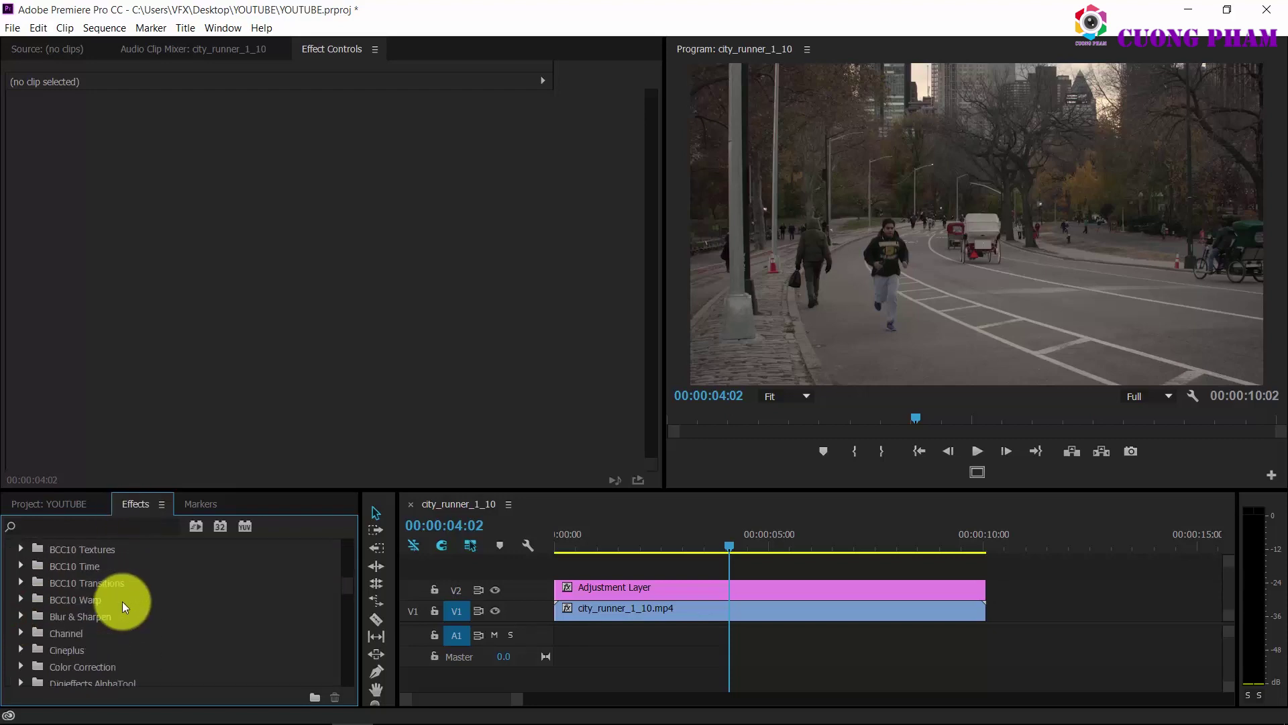
scroll(122, 601, down, 2)
scroll(122, 601, down, 2)
scroll(122, 601, down, 2)
scroll(122, 601, down, 2)
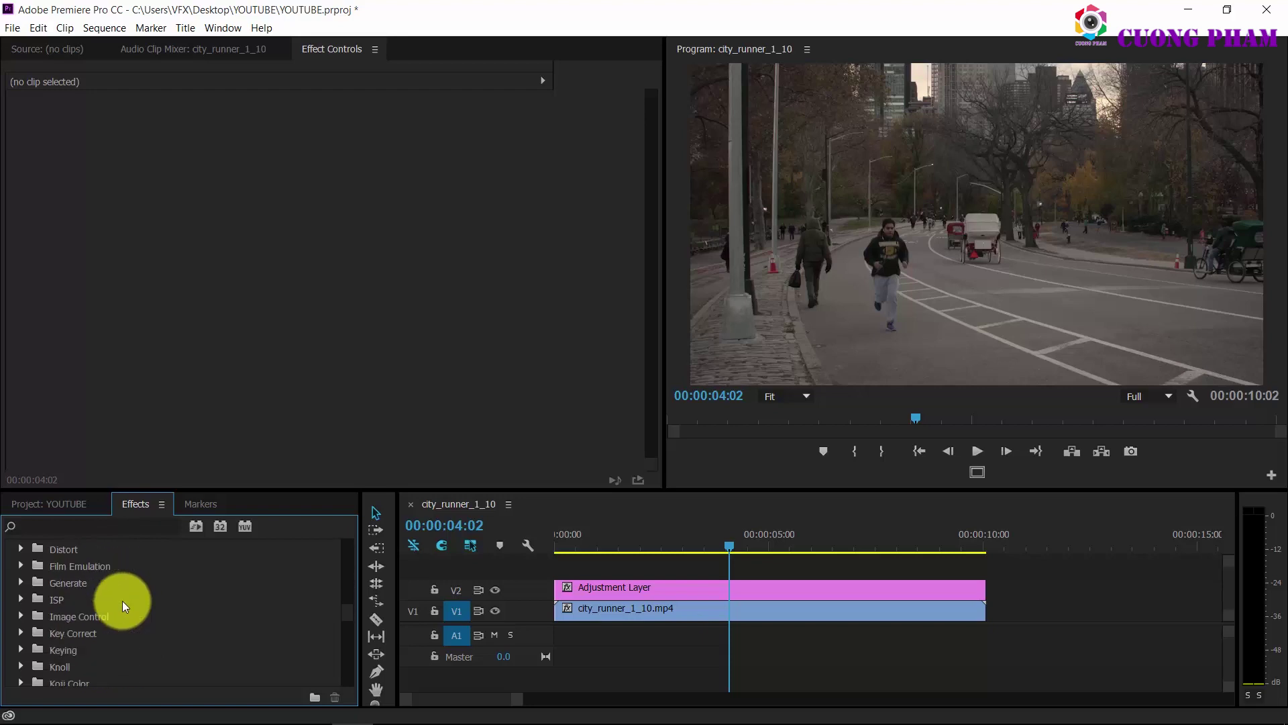
scroll(123, 601, down, 3)
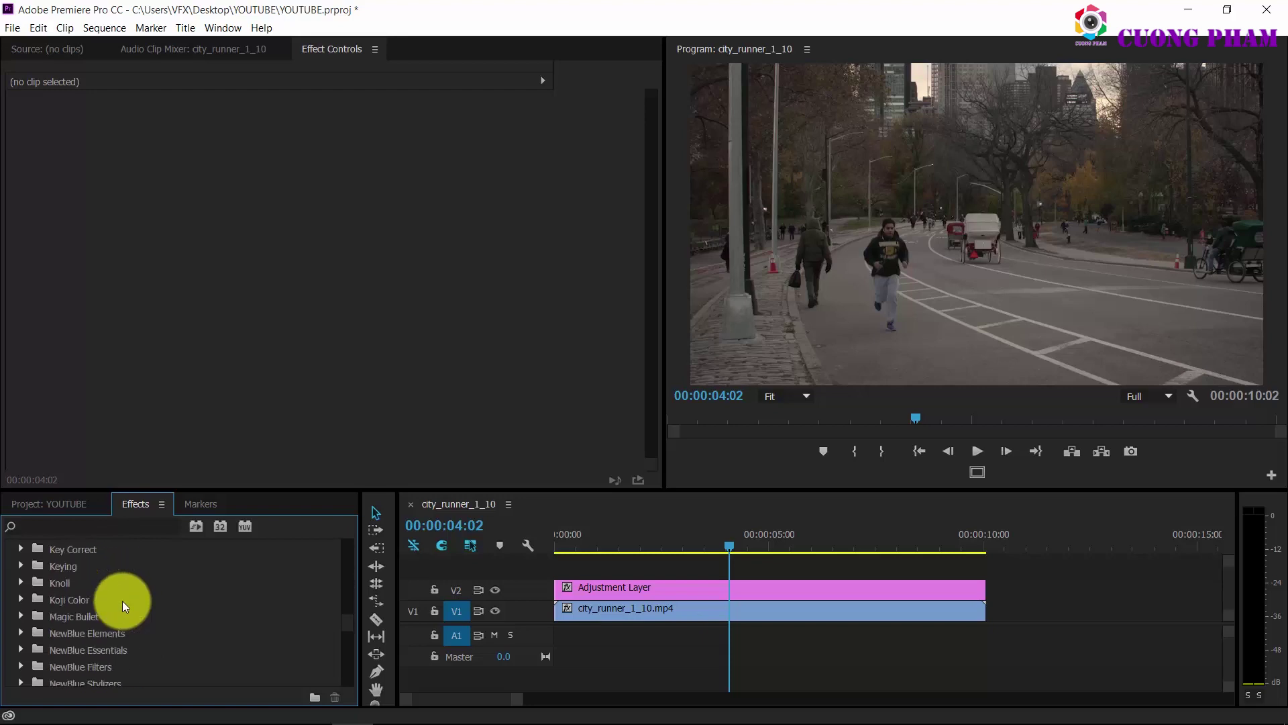
click(26, 616)
scroll(63, 621, down, 1)
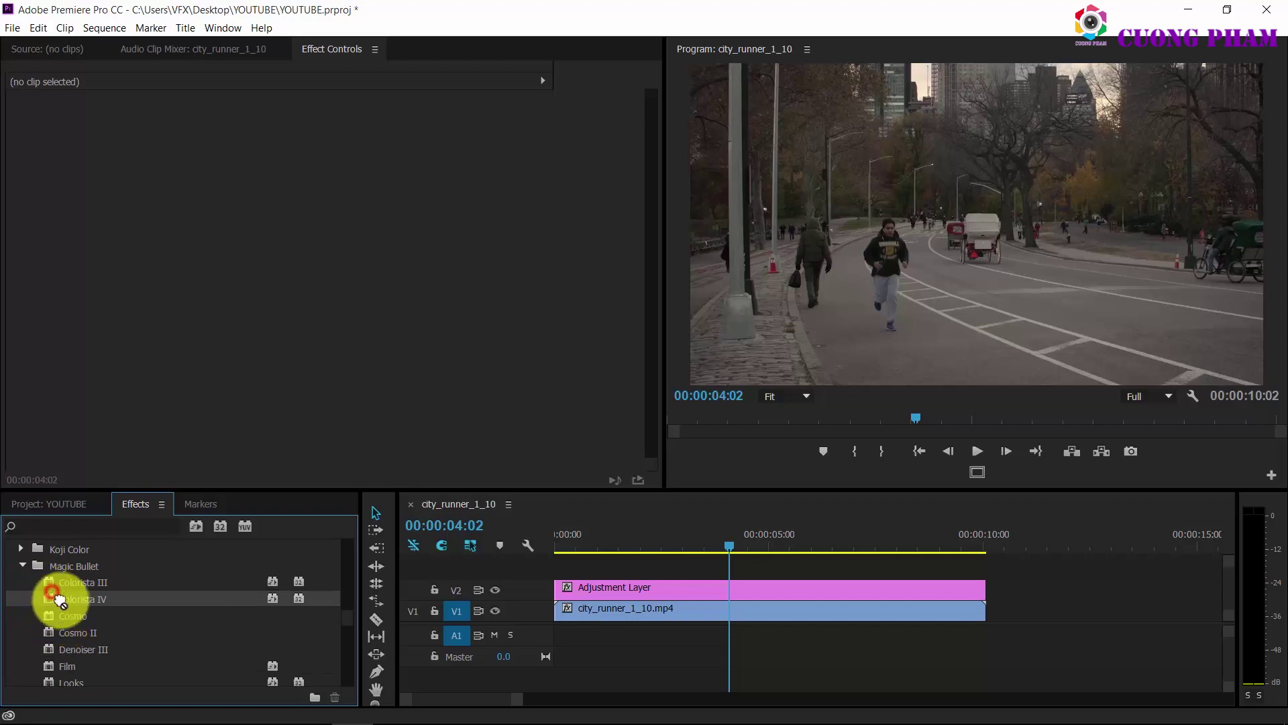
Step: Apply Colorista IV to the Adjustment Layer clip on V2
click(55, 599)
drag(57, 603, 597, 593)
mouse_move(654, 216)
mouse_down()
mouse_move(649, 262)
mouse_move(648, 242)
mouse_up()
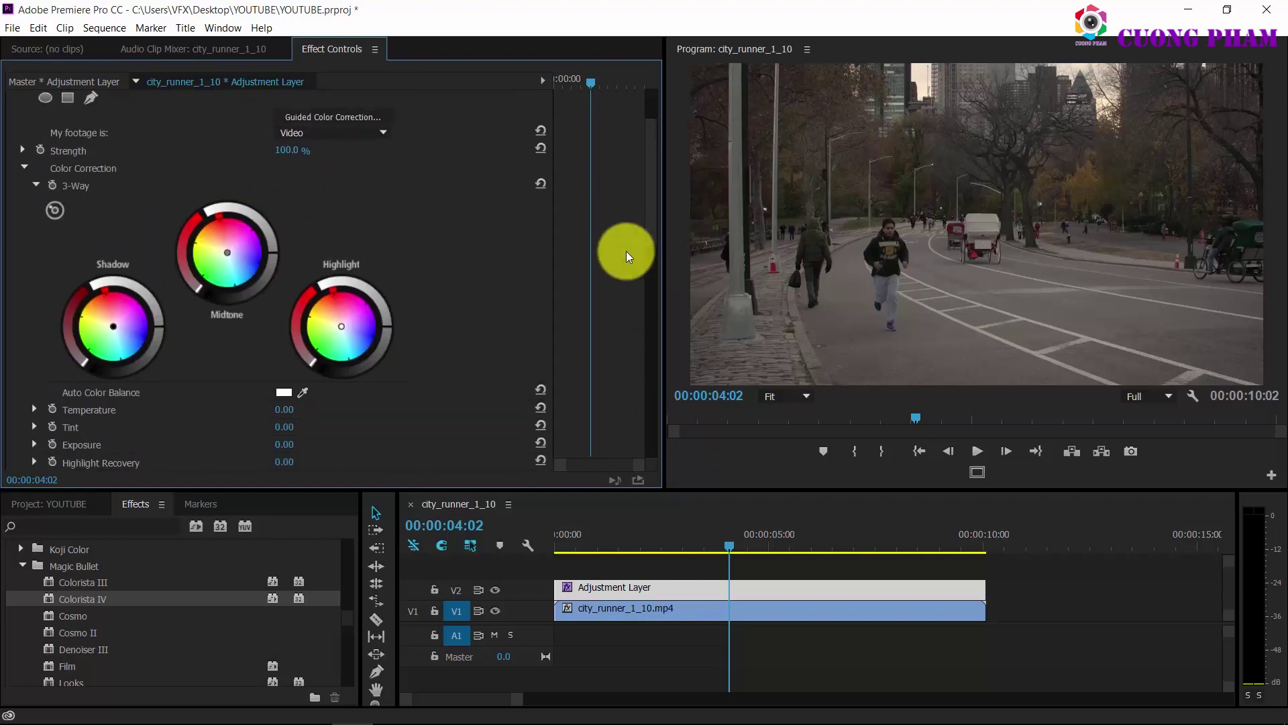
Step: Open the Lumetri Scopes panel and resize it alongside the program preview
click(210, 27)
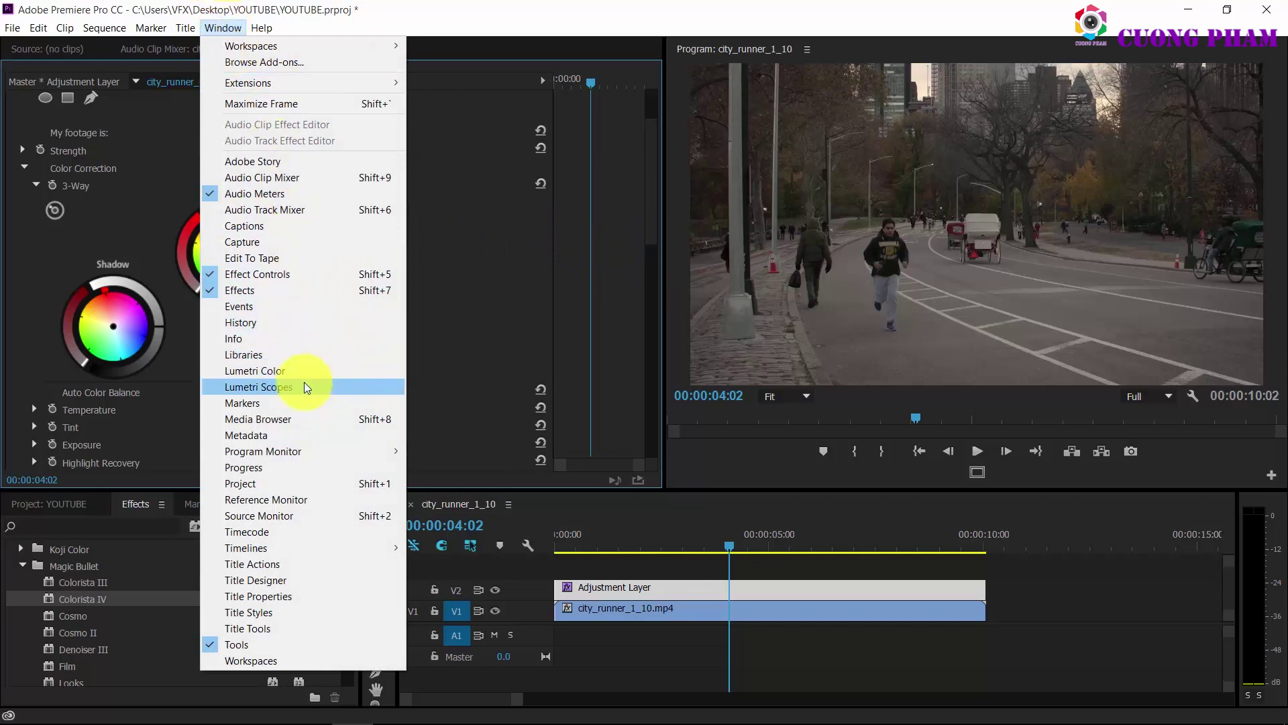
click(285, 388)
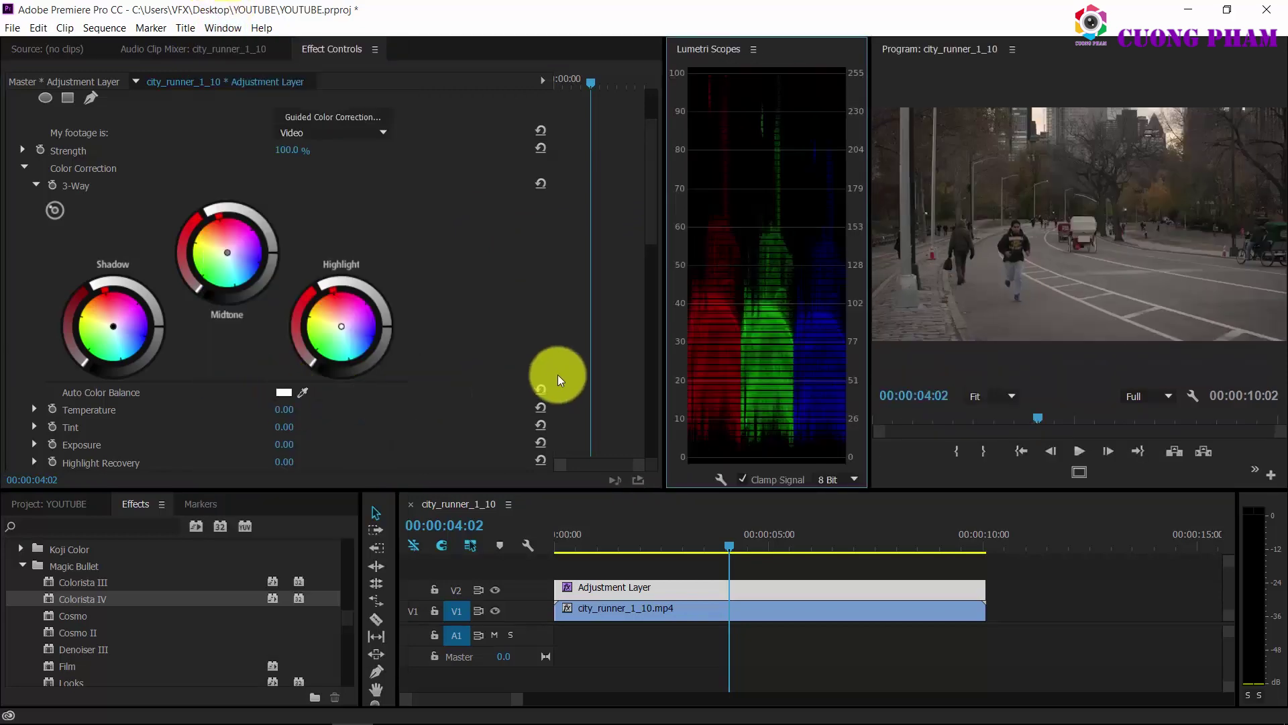
drag(661, 351, 555, 359)
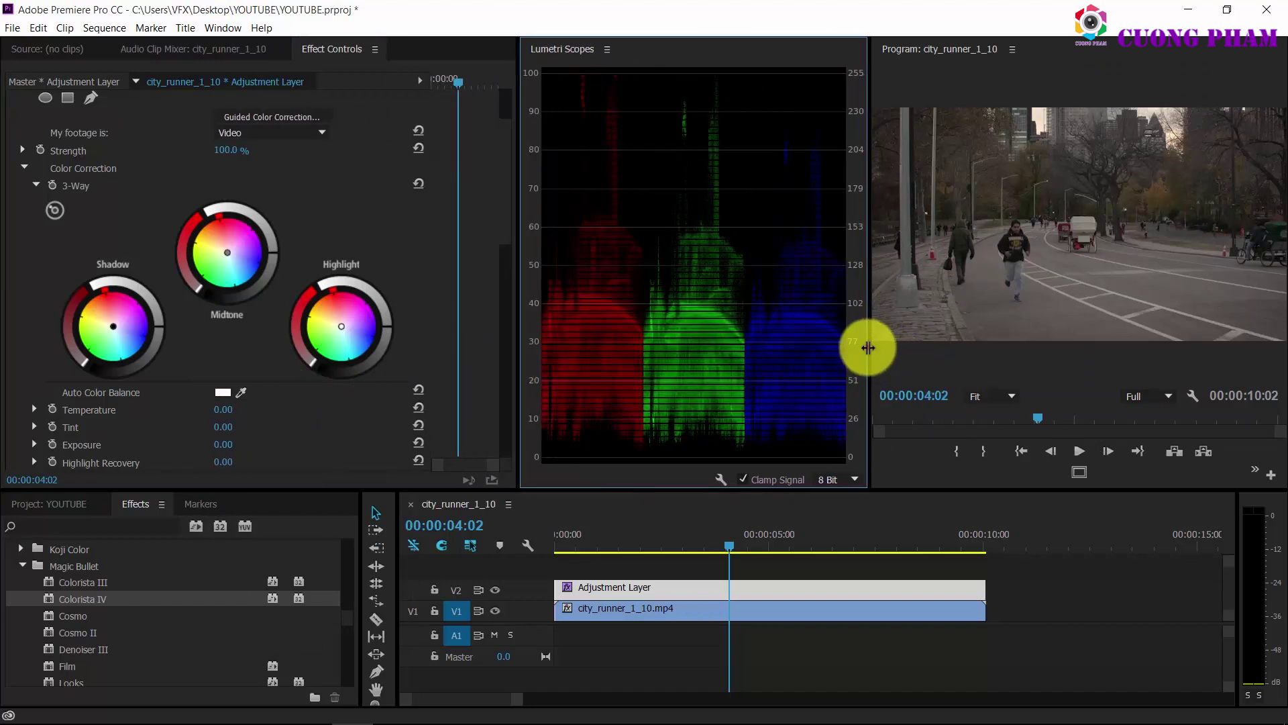
drag(870, 349, 777, 350)
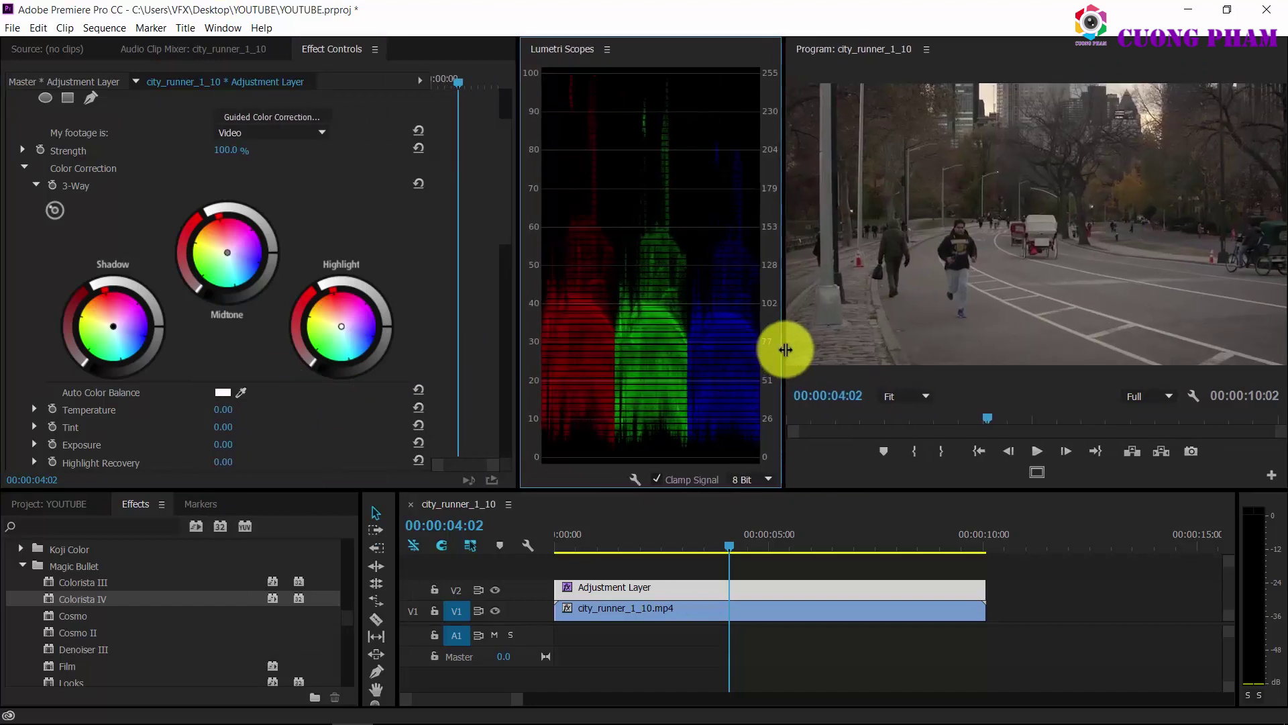
Step: Switch the scopes to the Parade RGB preset and save the project
right_click(615, 213)
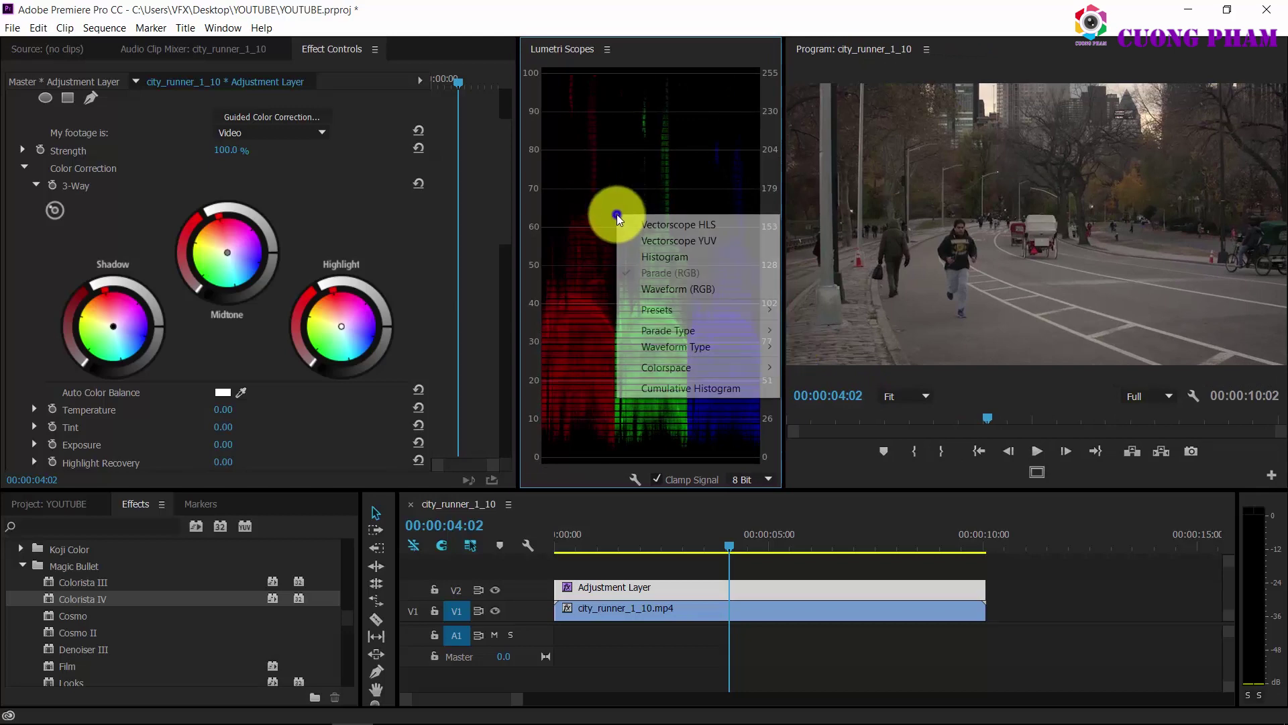
mouse_move(677, 308)
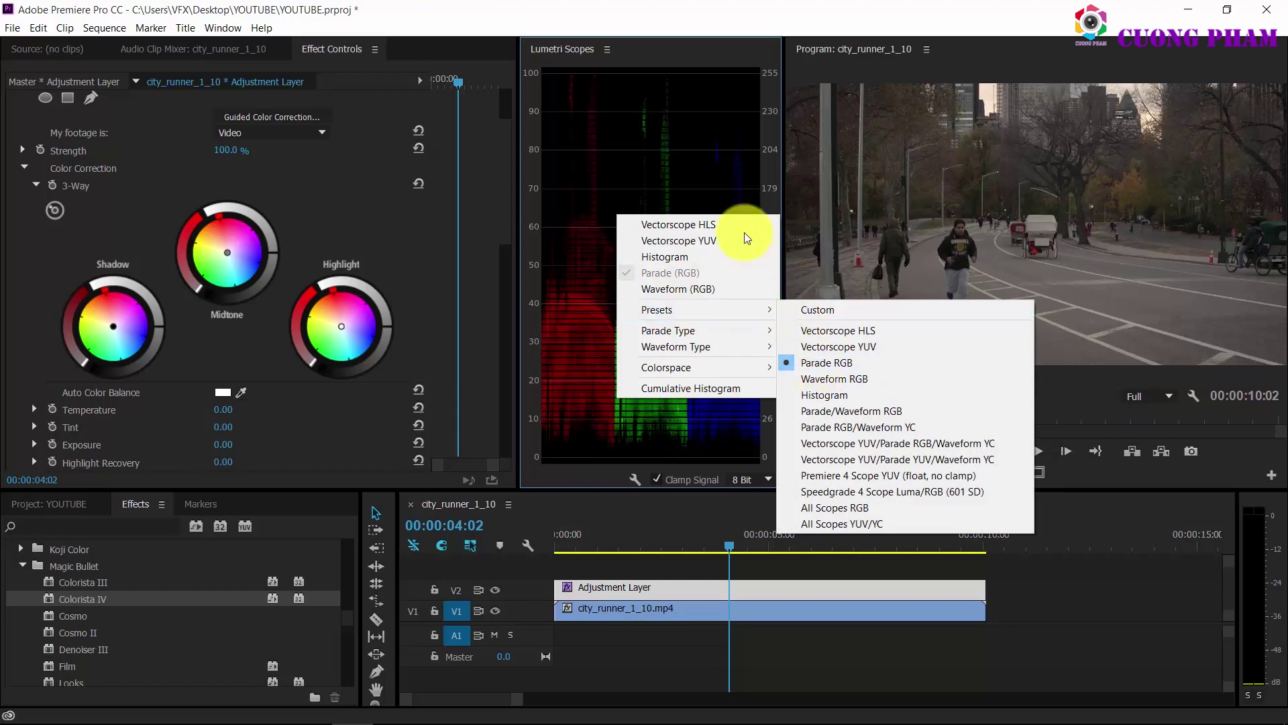
click(690, 187)
key(ctrl+s)
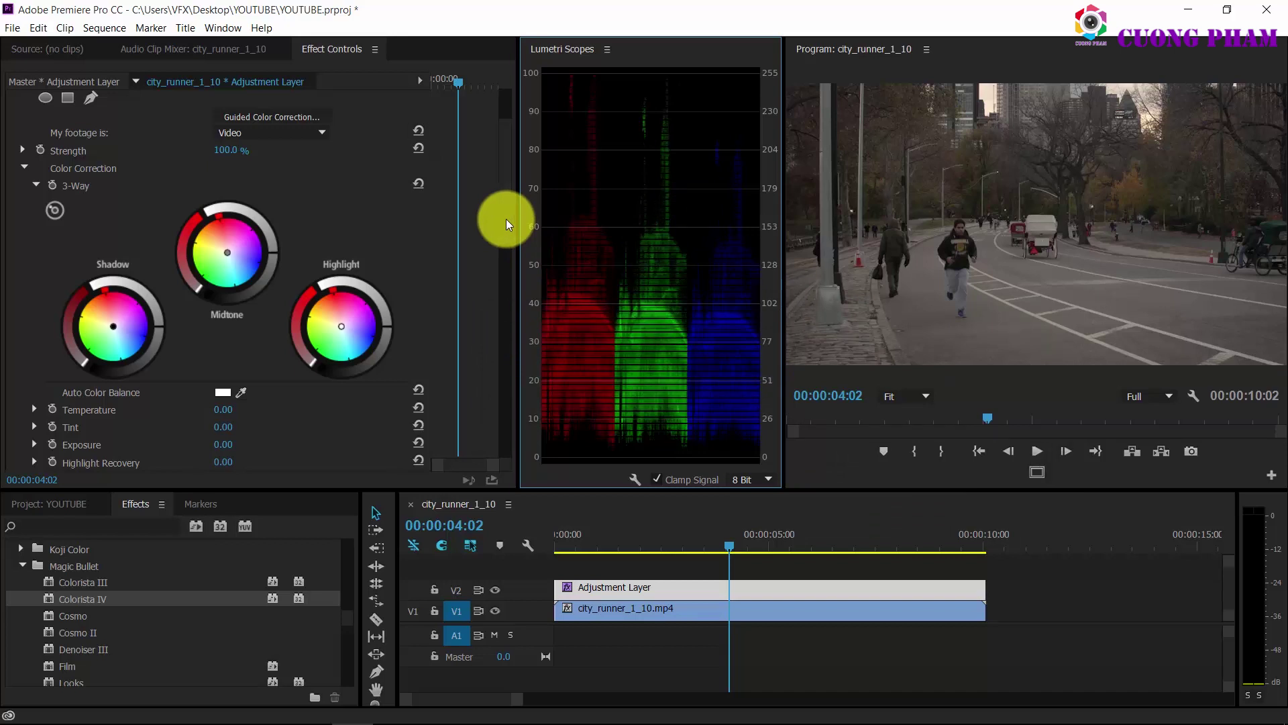
Step: Set Colorista IV's LUT to Universal Log and widen the program monitor and scopes panels
scroll(506, 219, down, 5)
scroll(505, 219, down, 5)
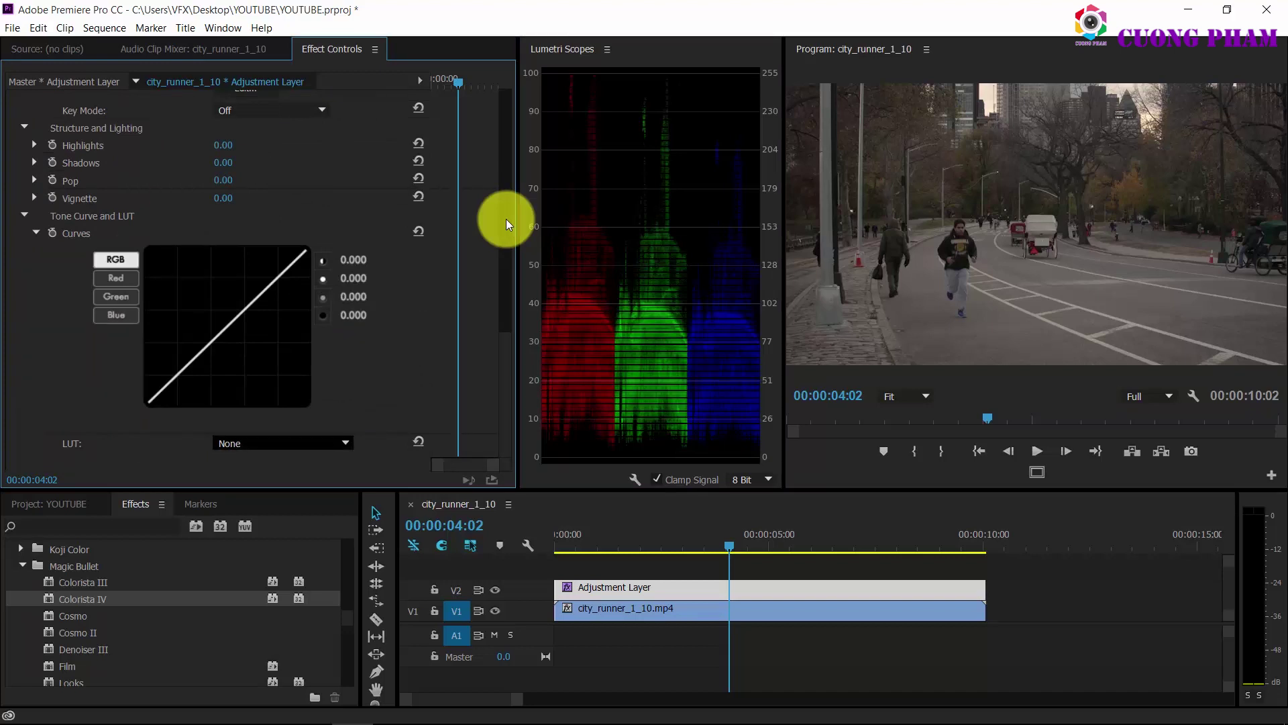
click(281, 443)
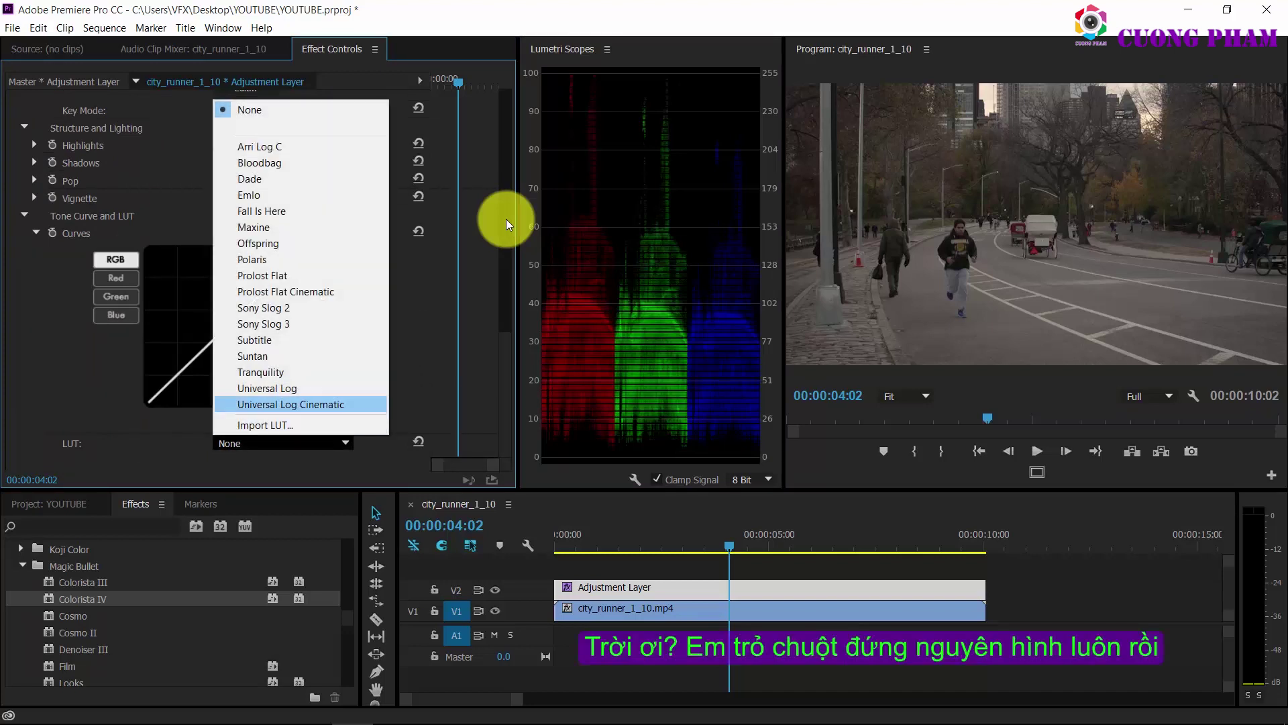
click(267, 388)
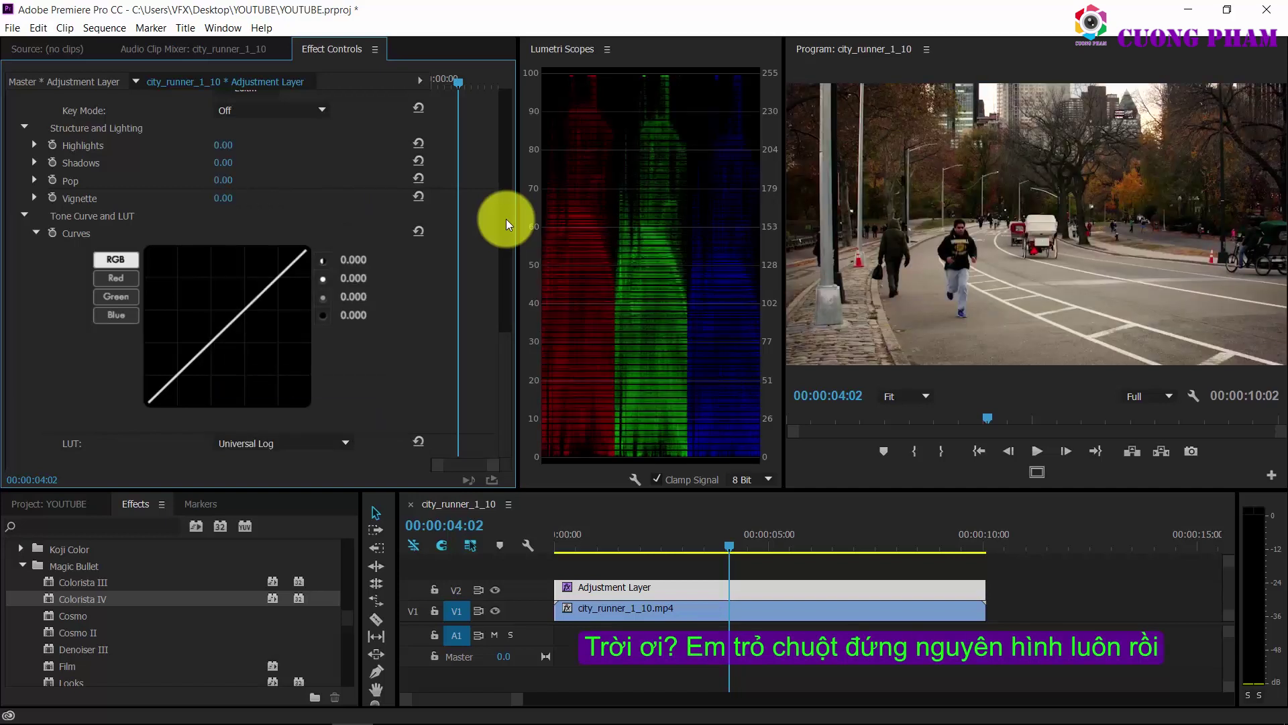
drag(784, 268, 747, 269)
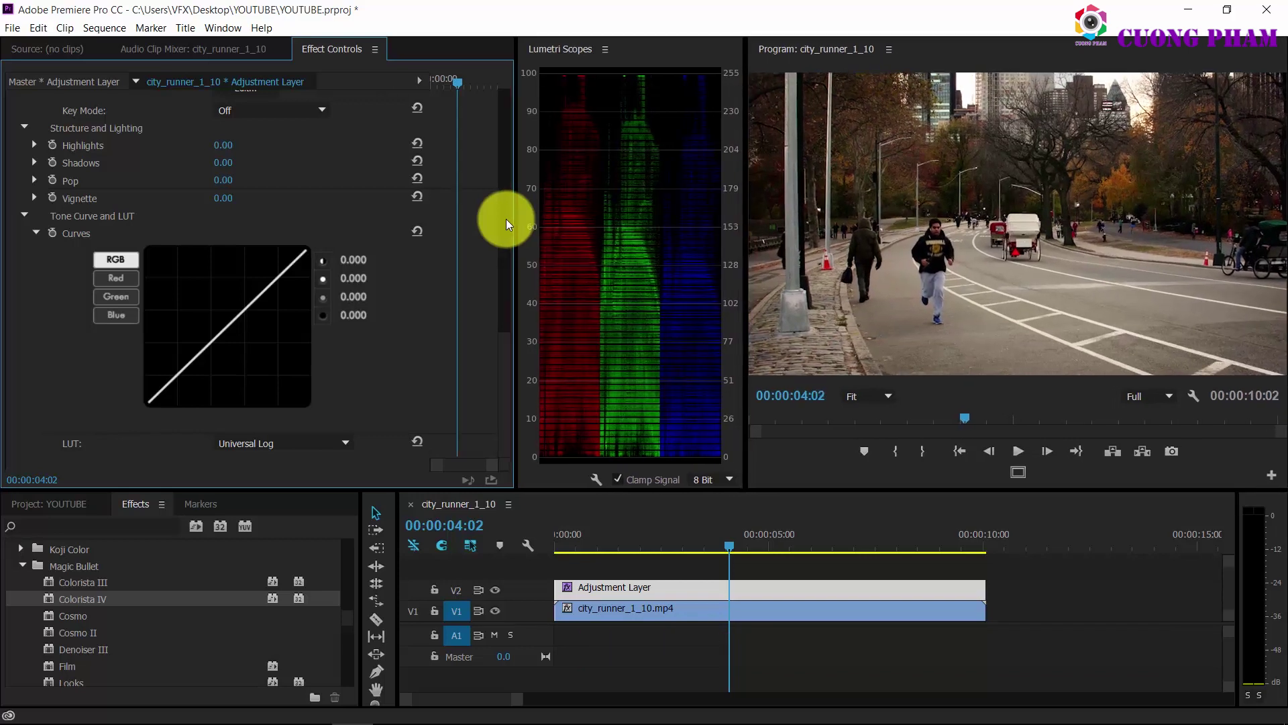
drag(517, 218, 487, 219)
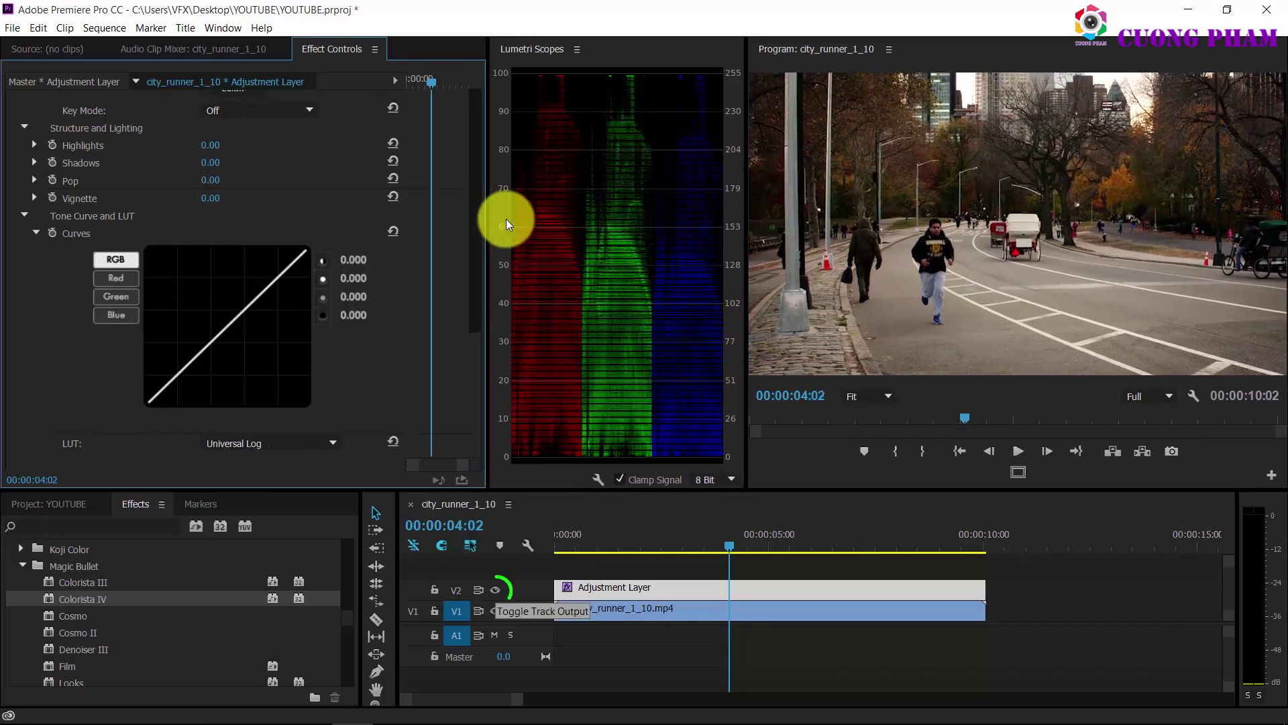
Step: Toggle V2's output to compare the grade, then play back and stop at 00:00:06:12
click(495, 590)
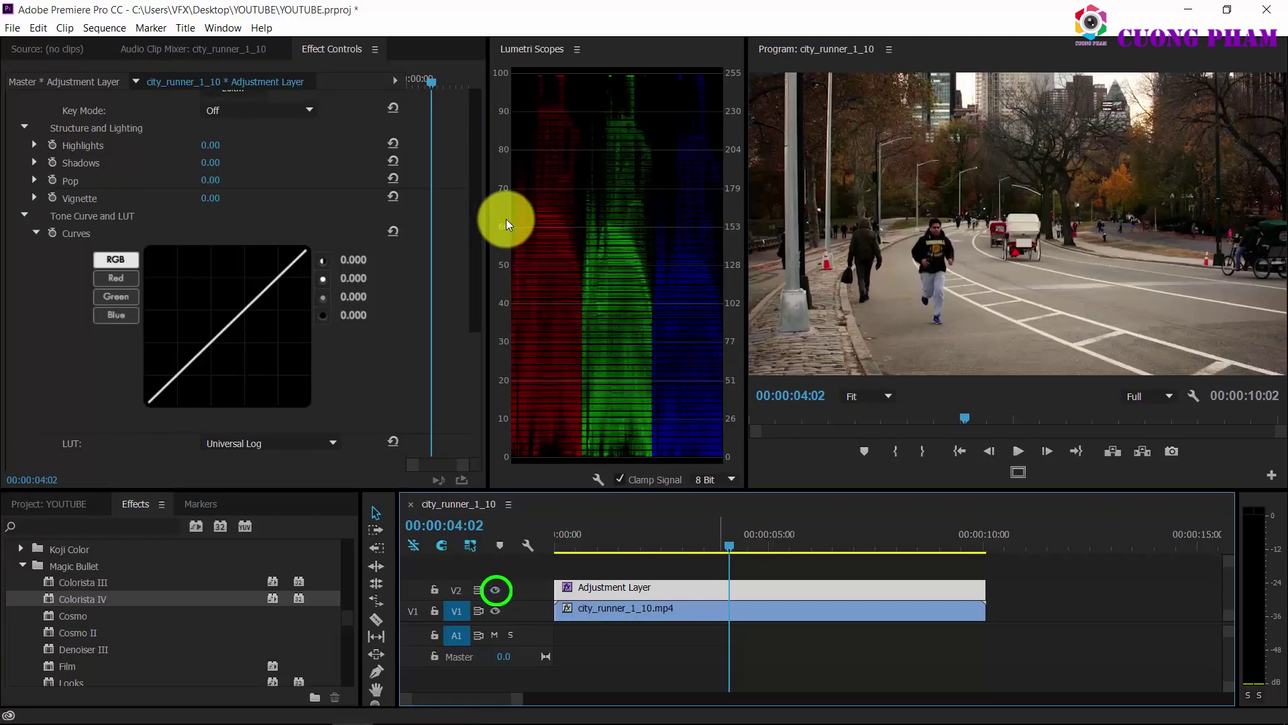
key(space)
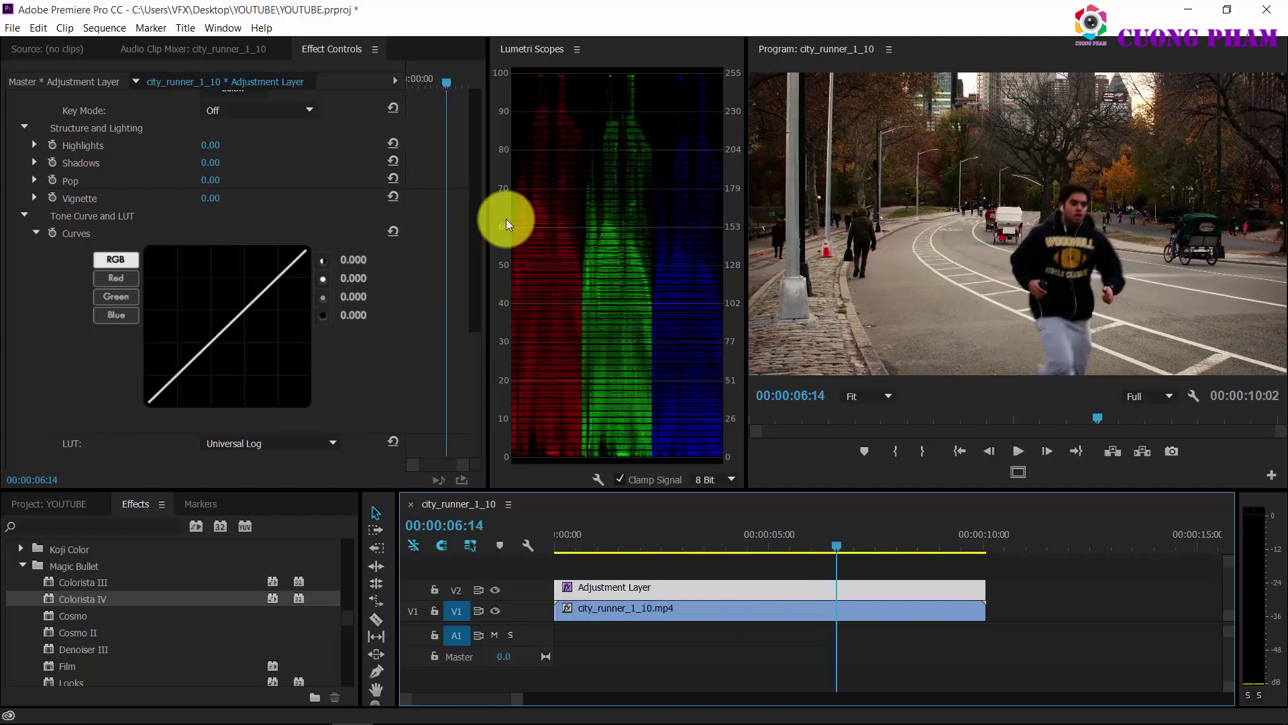
key(space)
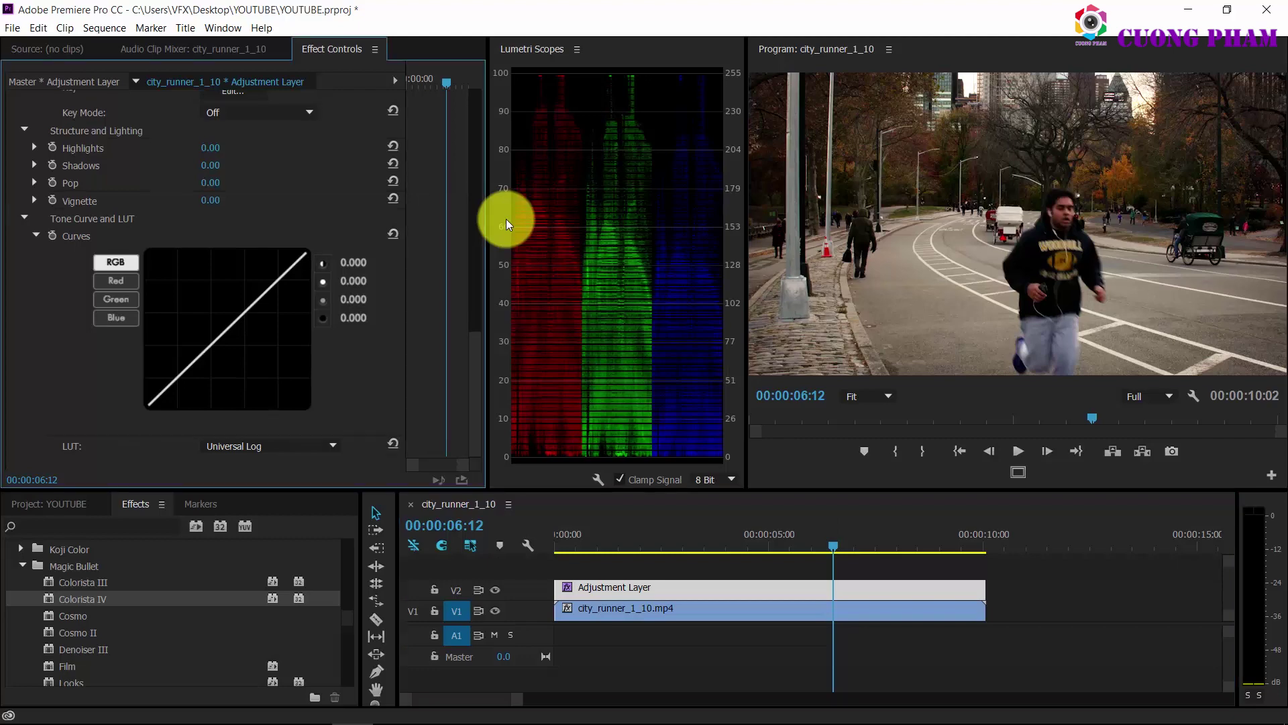
Step: Scroll Effect Controls up to Colorista's 3-Way Shadow, Midtone and Highlight wheels
scroll(506, 219, up, 3)
scroll(506, 219, up, 3)
scroll(514, 223, up, 5)
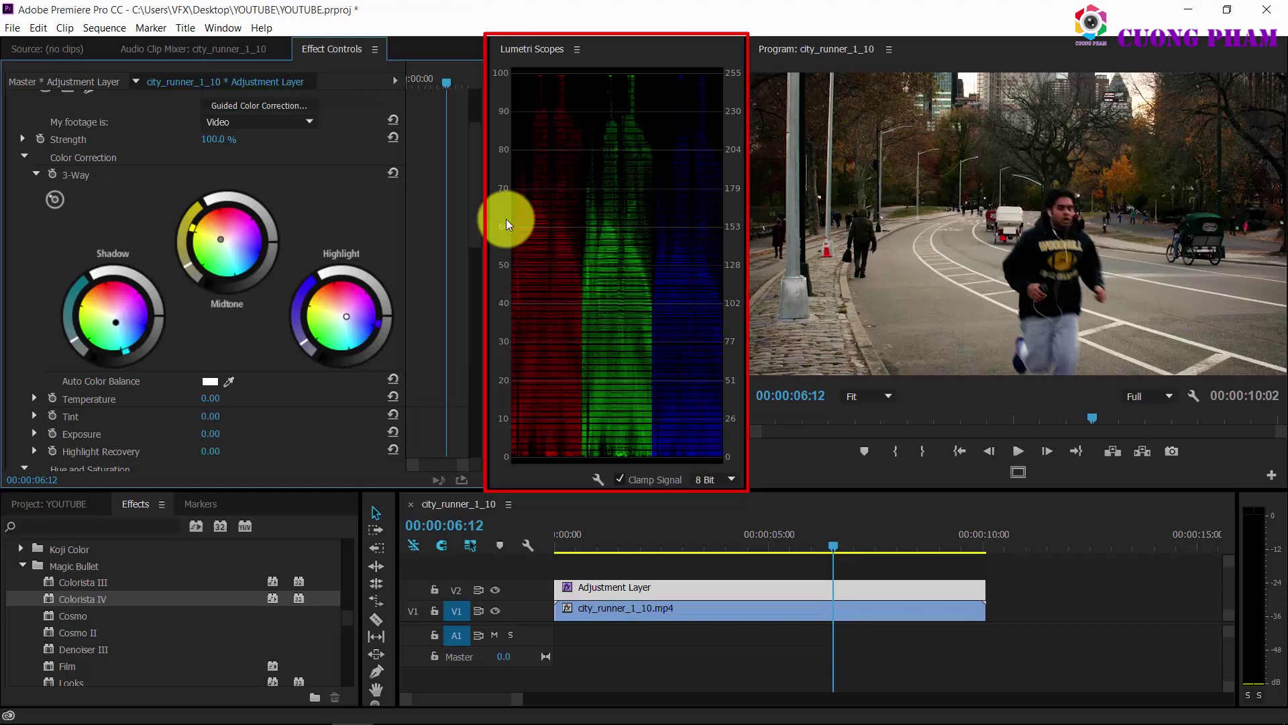
Step: Scroll Effect Controls down to Colorista's Tone Curve and LUT section
scroll(235, 282, down, 1)
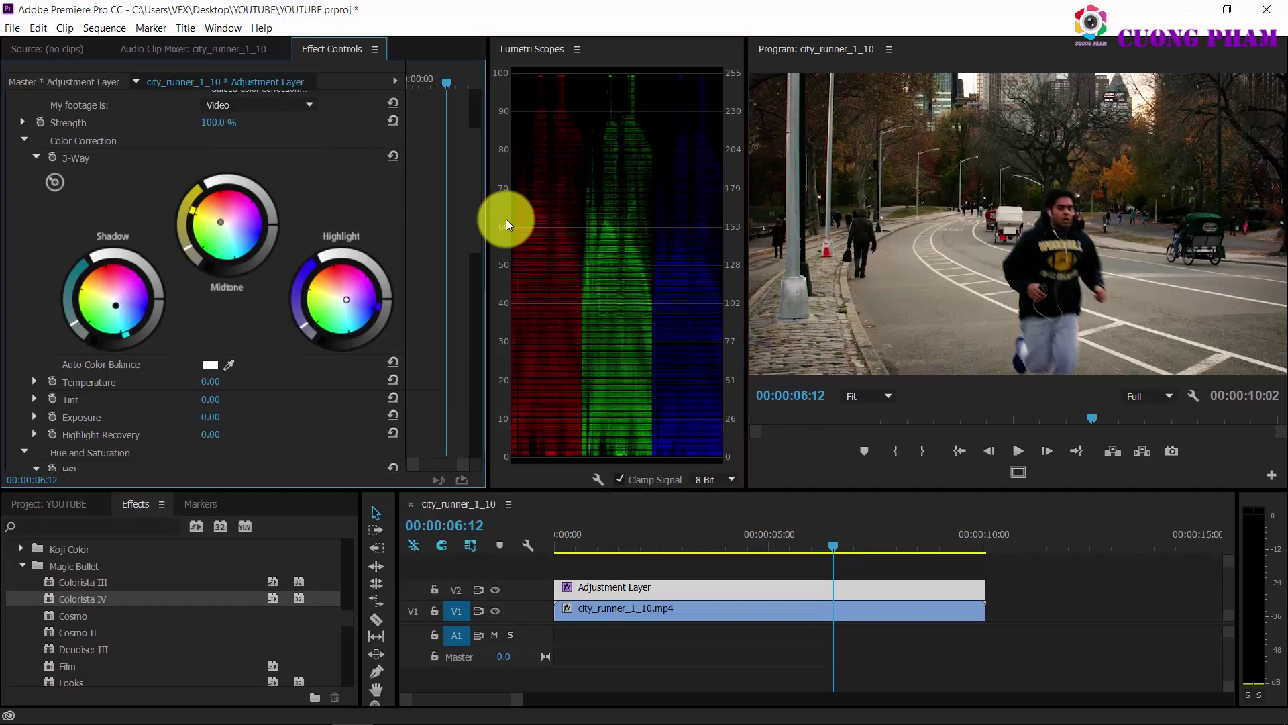
scroll(505, 219, down, 1)
scroll(506, 219, down, 4)
scroll(506, 218, down, 4)
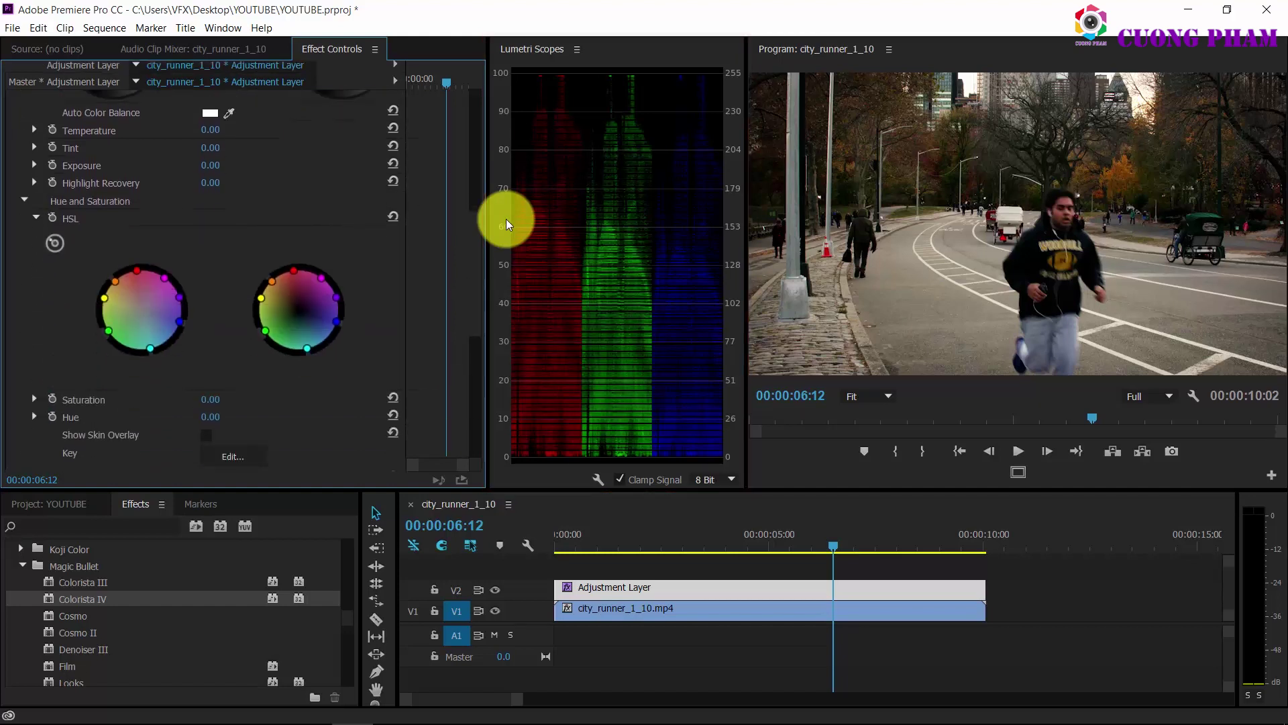
scroll(505, 219, down, 2)
scroll(506, 219, down, 2)
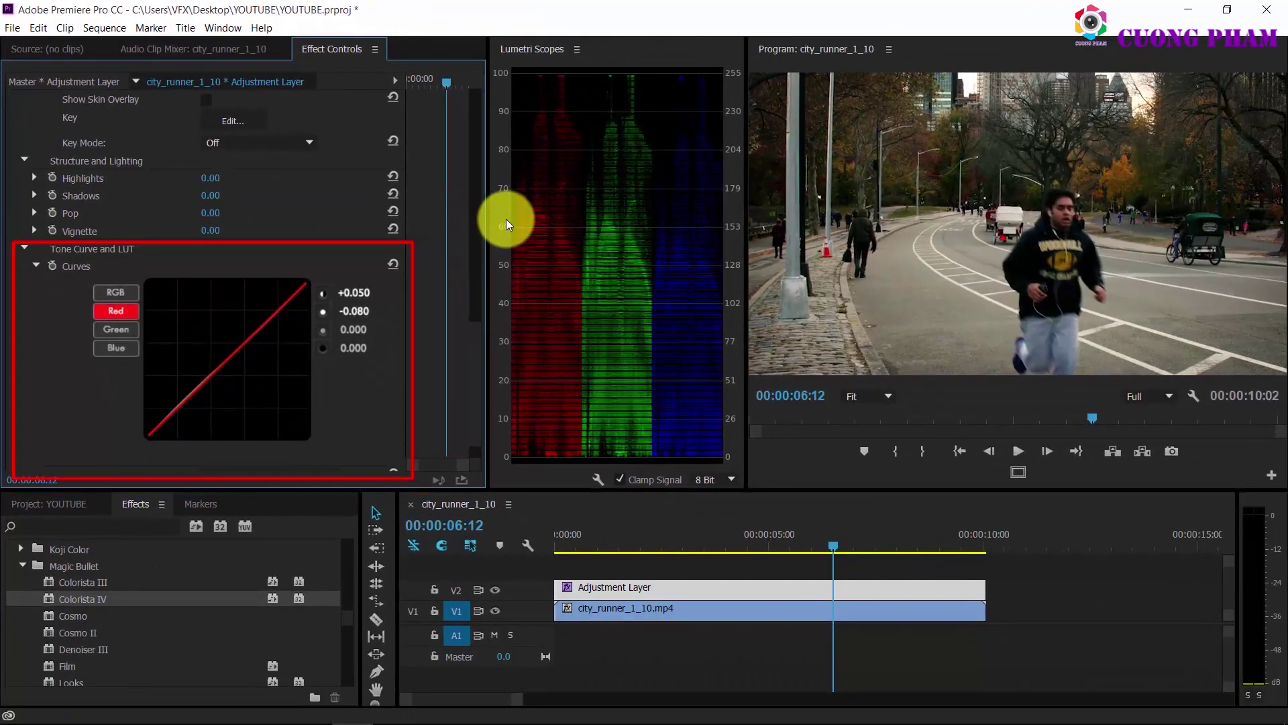
Step: Step a few frames back and forth to check the Red and Blue curve adjustments
key(Right)
key(Left)
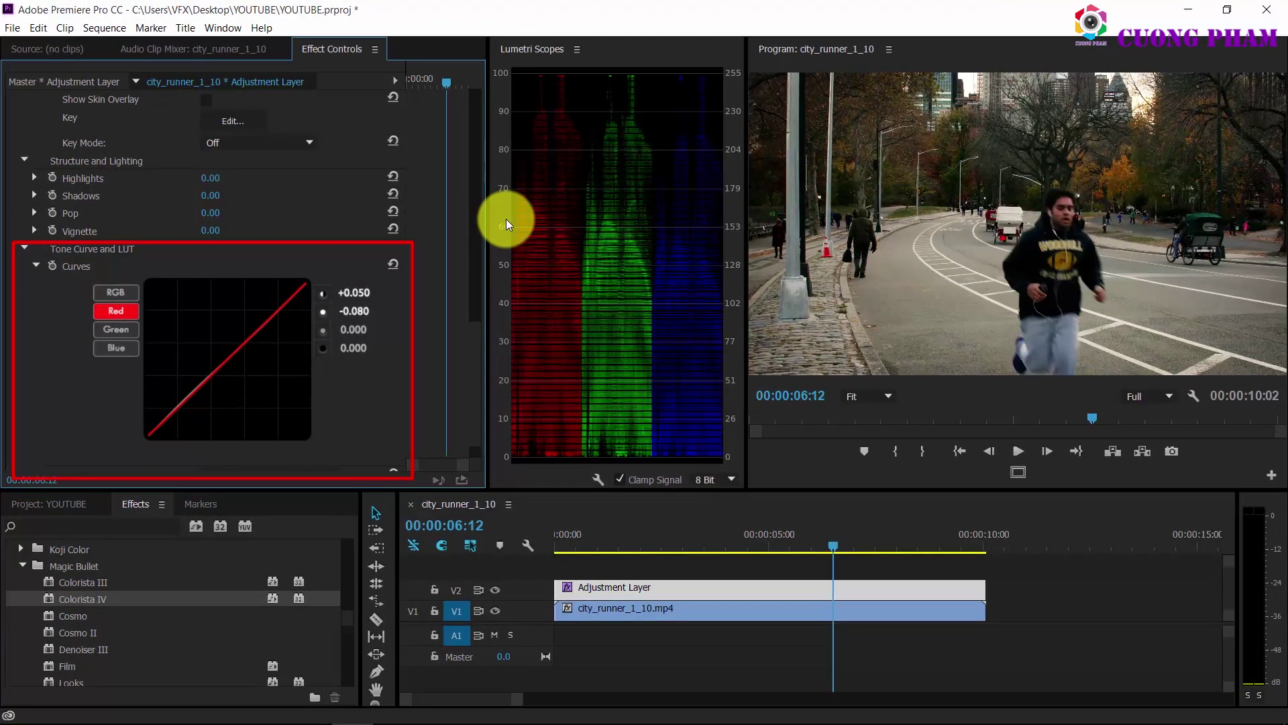
key(Left)
key(Left)
key(Left)
key(Left)
key(Left)
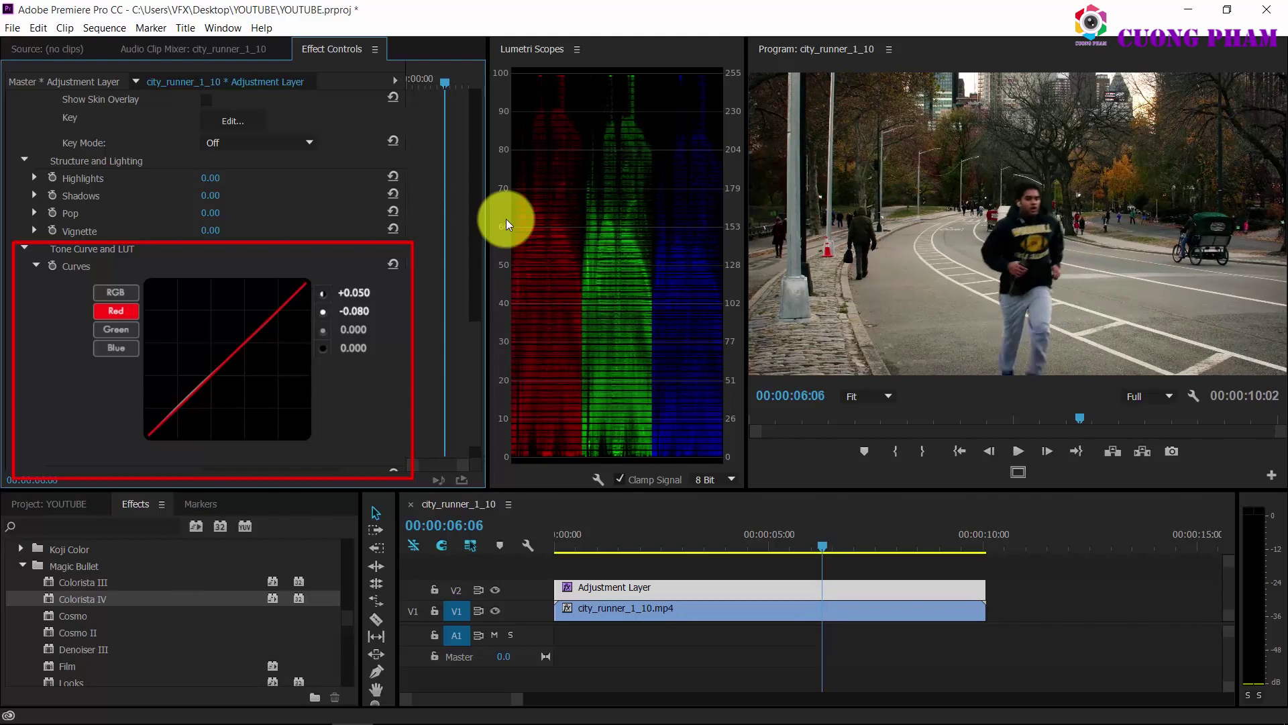
key(Right)
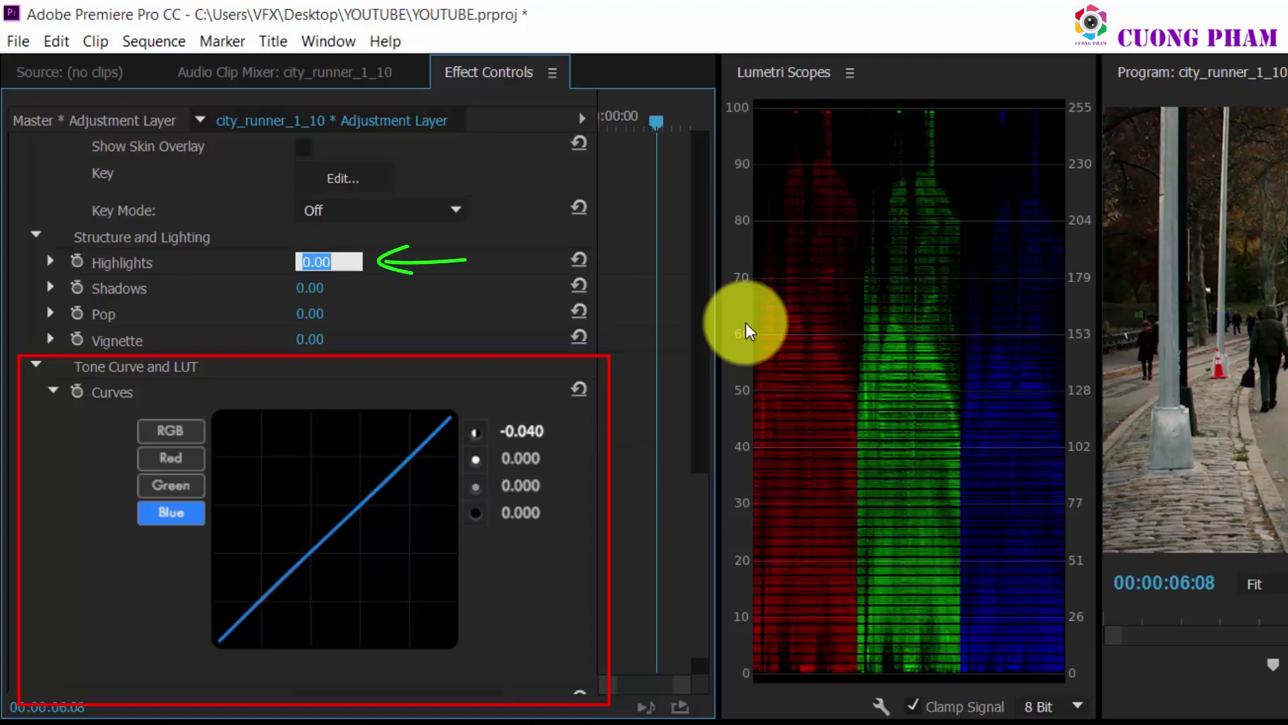
Step: Set Structure and Lighting Highlights to 10 and Shadows to 5, then maximize the program view
text(10)
key(Return)
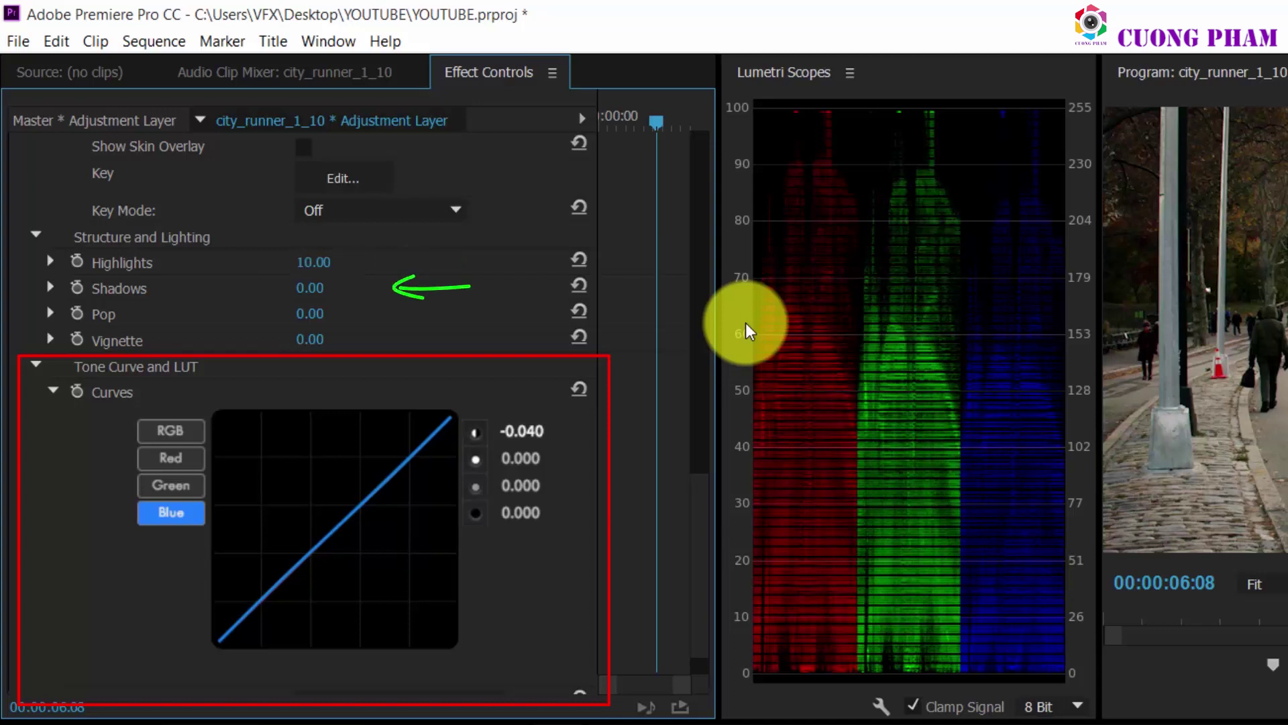
text(5)
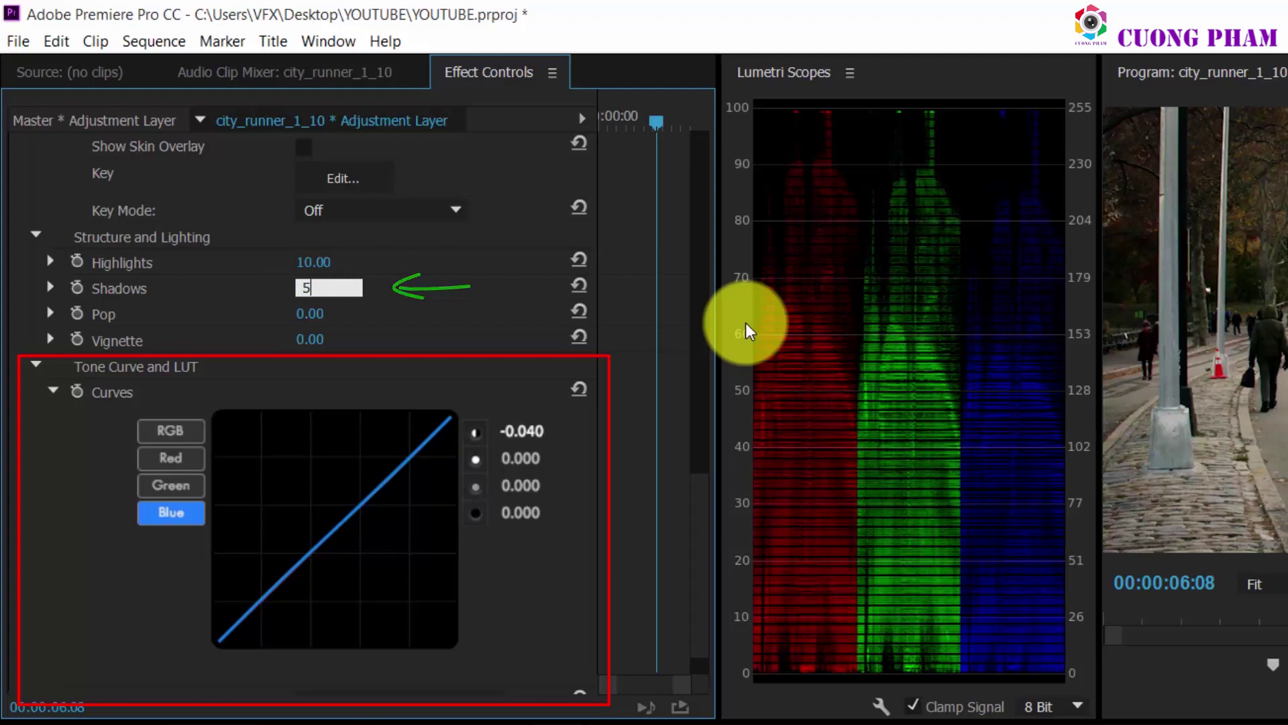
key(Return)
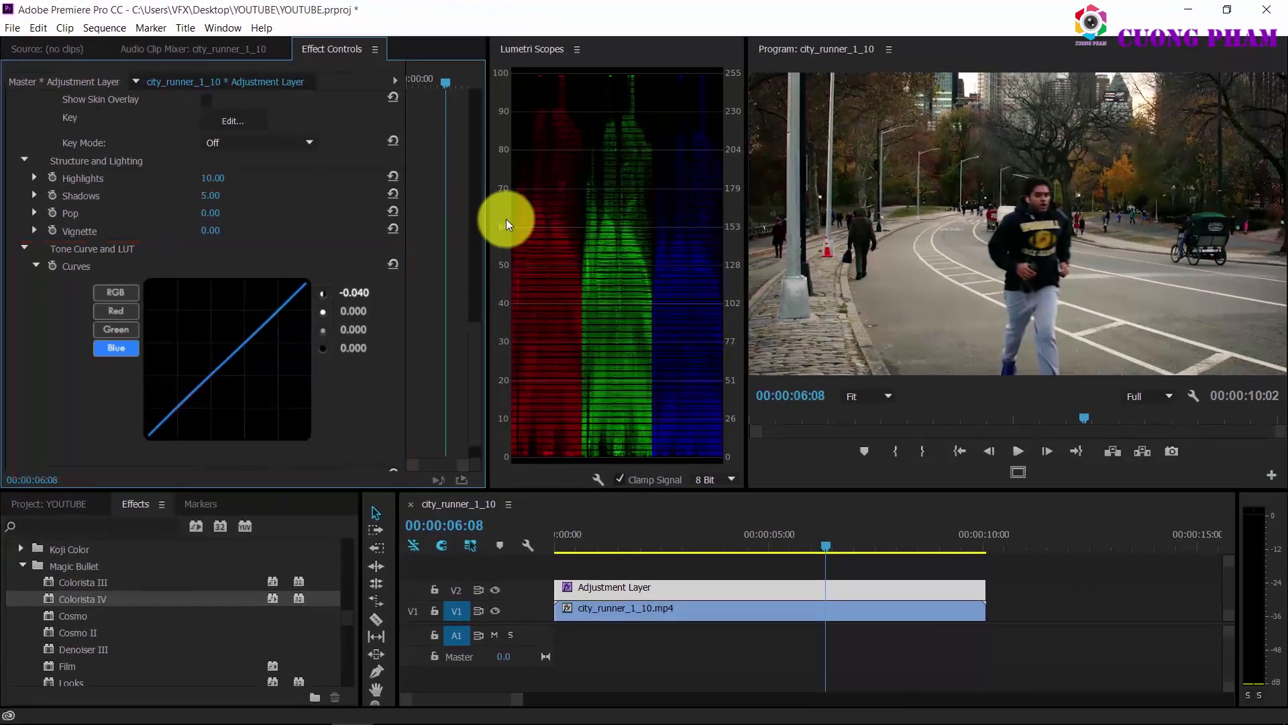
key(shift+grave)
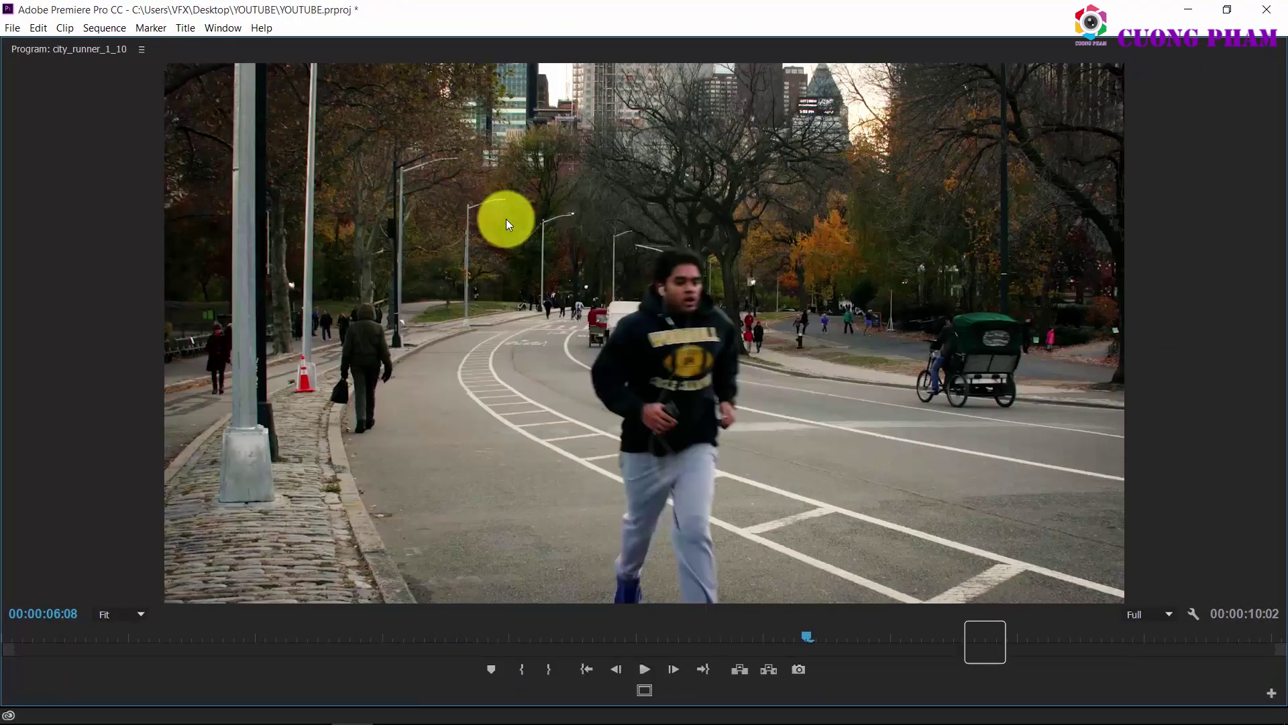
Step: Step back and forth through the graded runner frames full-window, then restore the multi-panel workspace
key(Left)
key(Left)
key(Left)
key(Left)
key(Left)
key(Left)
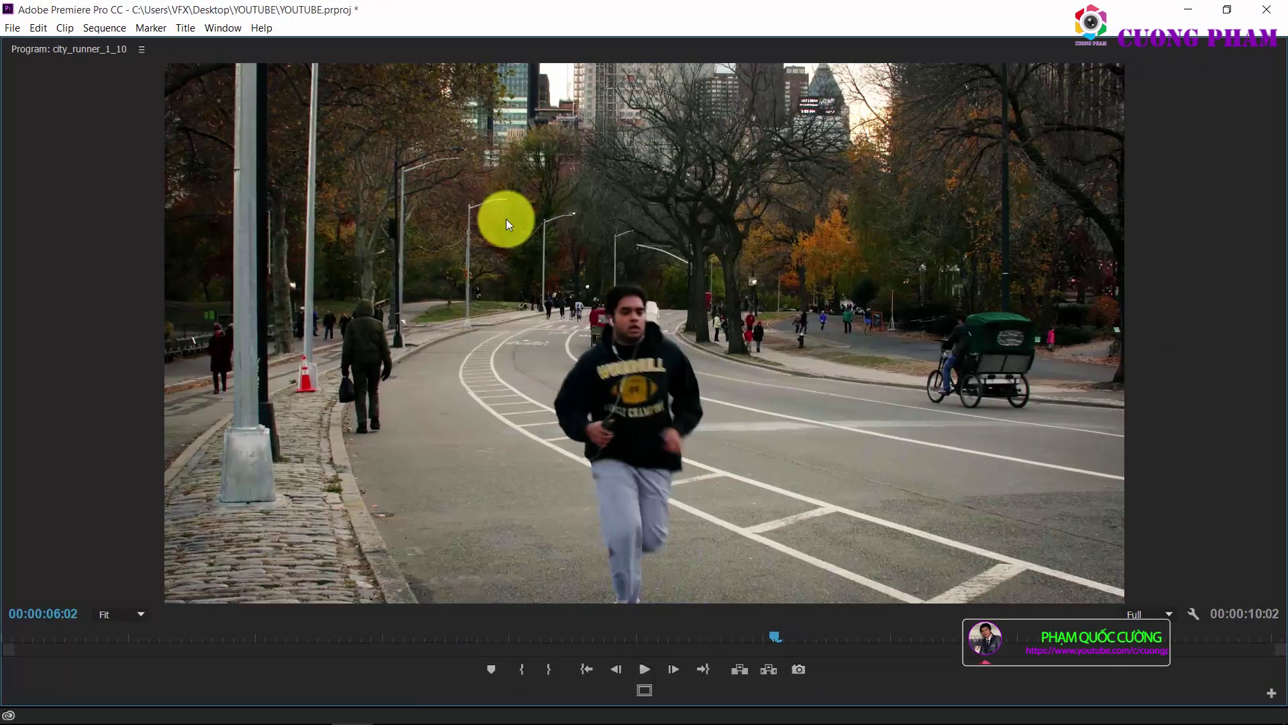
key(Left)
key(Left)
key(Left)
key(Left)
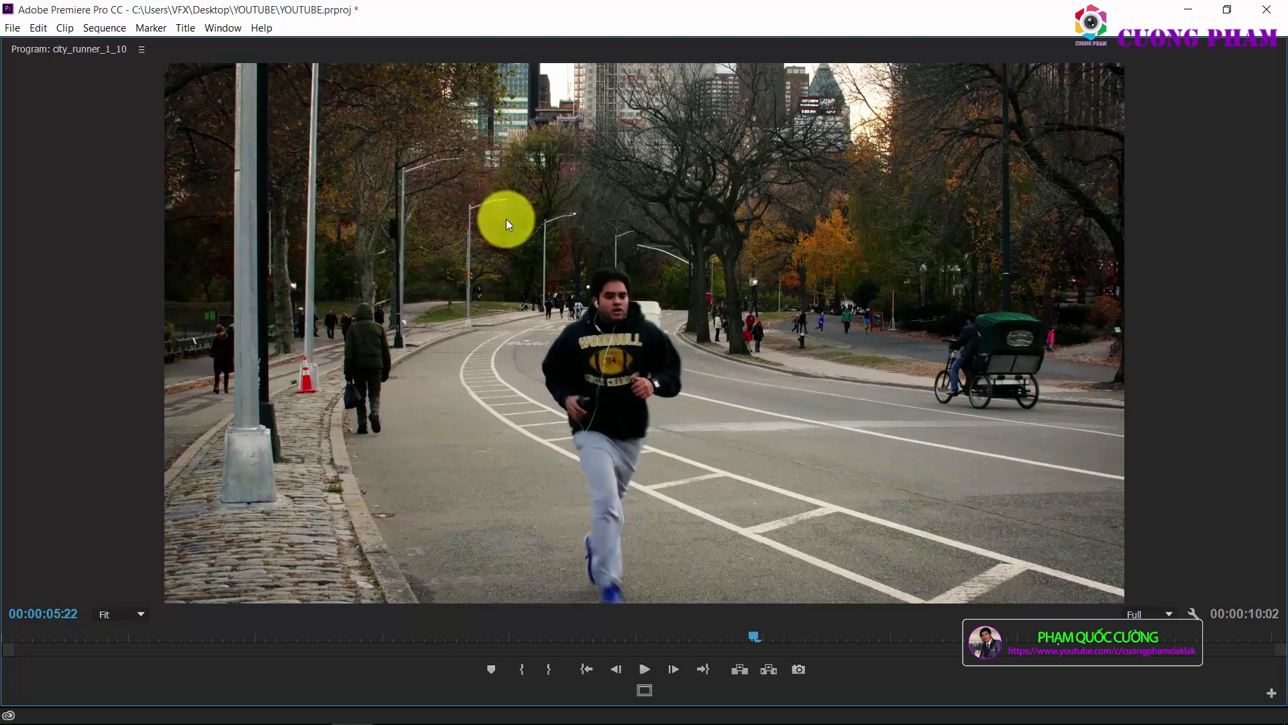
key(Left)
key(Right)
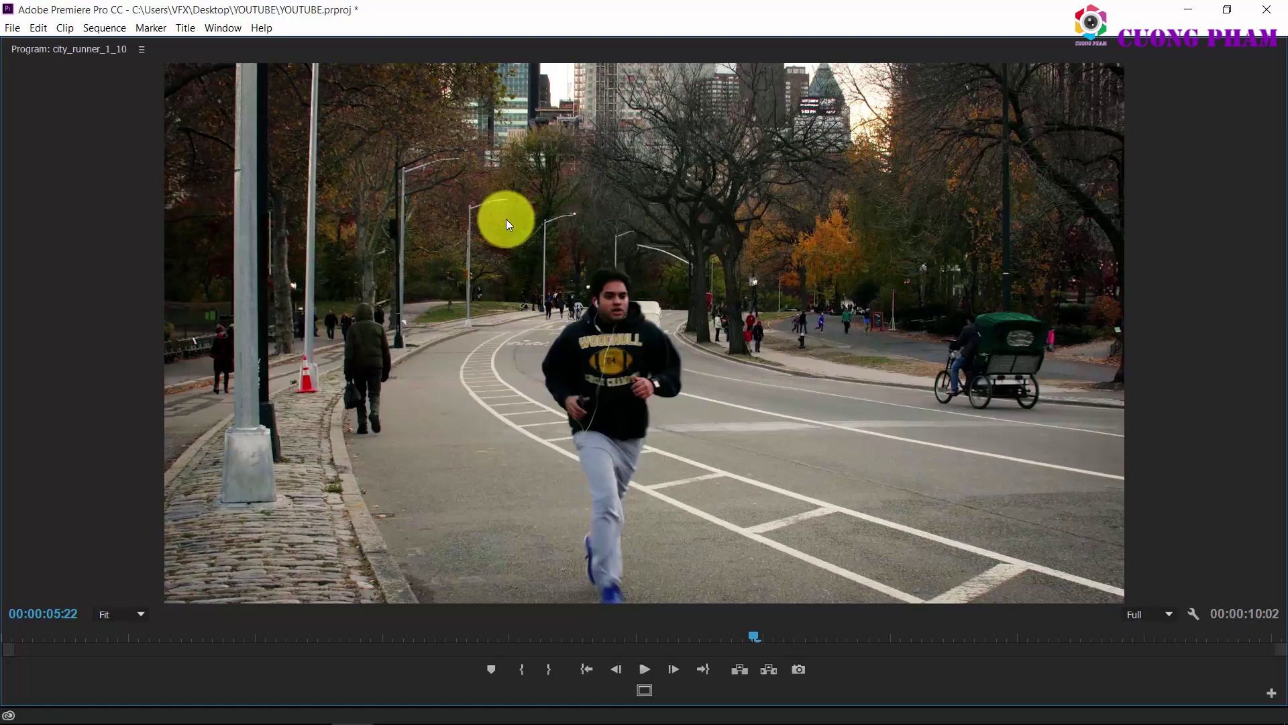
key(Left)
key(Left)
key(Left)
key(Left)
key(Left)
key(Left)
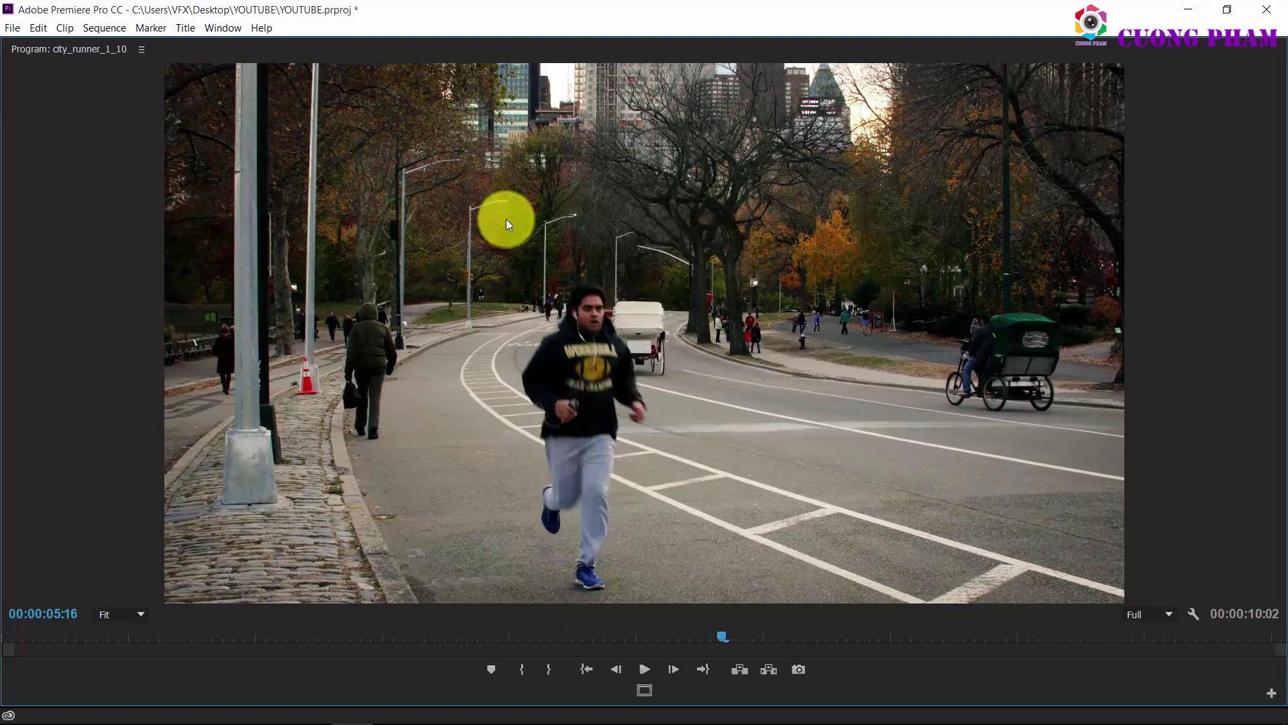
key(Left)
key(Left)
key(Left)
key(Left)
key(Left)
key(Left)
key(Left)
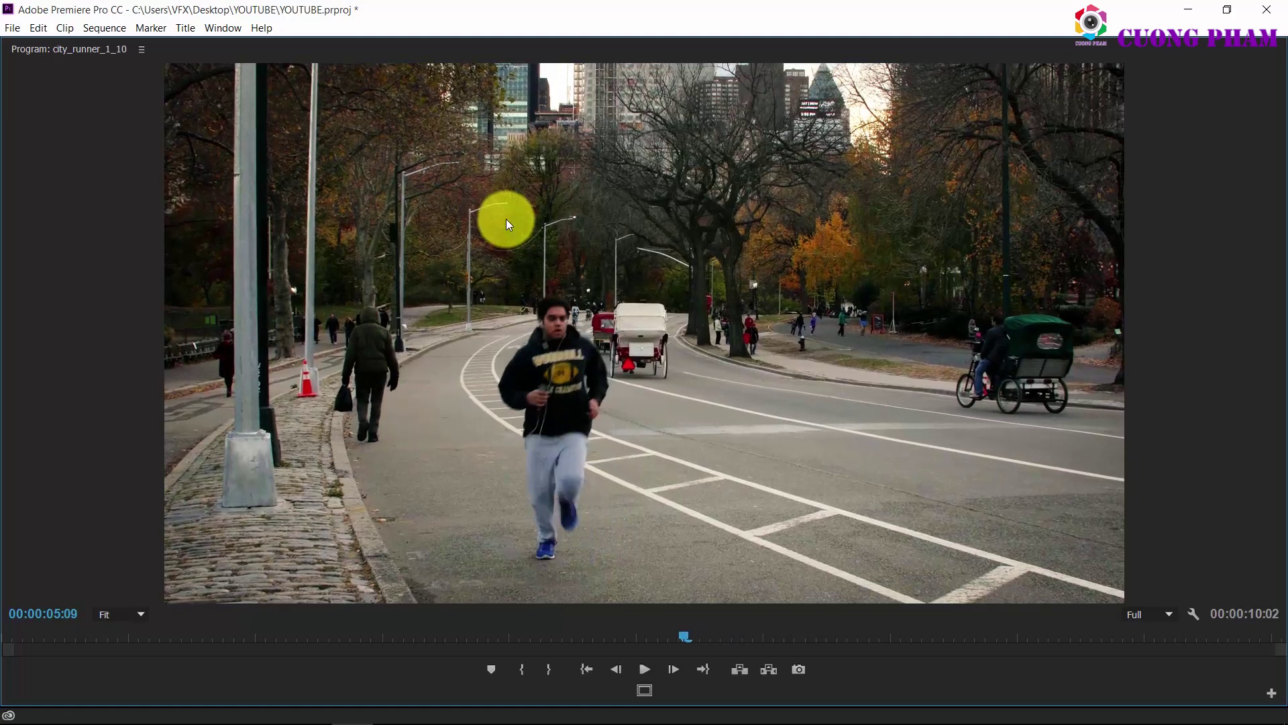
key(Right)
key(Right)
key(Right)
key(Right)
key(Right)
key(Right)
key(Right)
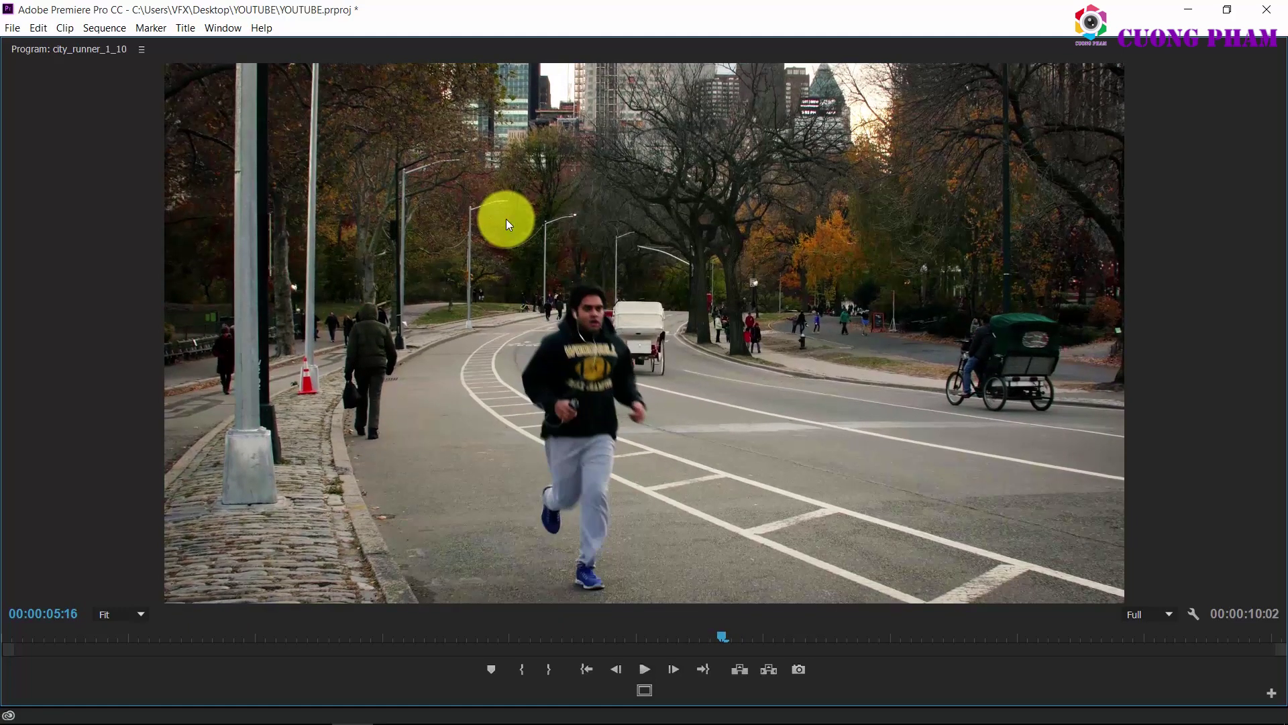
key(Right)
key(Right)
key(Right)
key(Right)
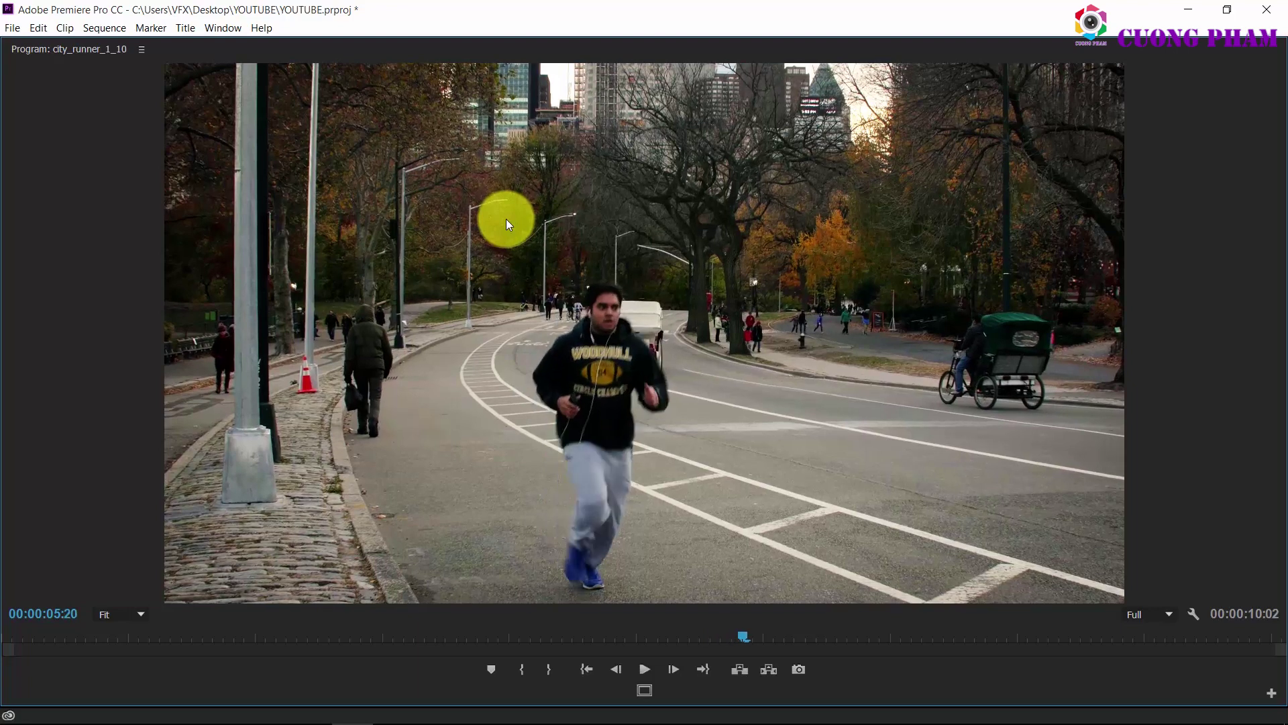
key(Right)
key(Right)
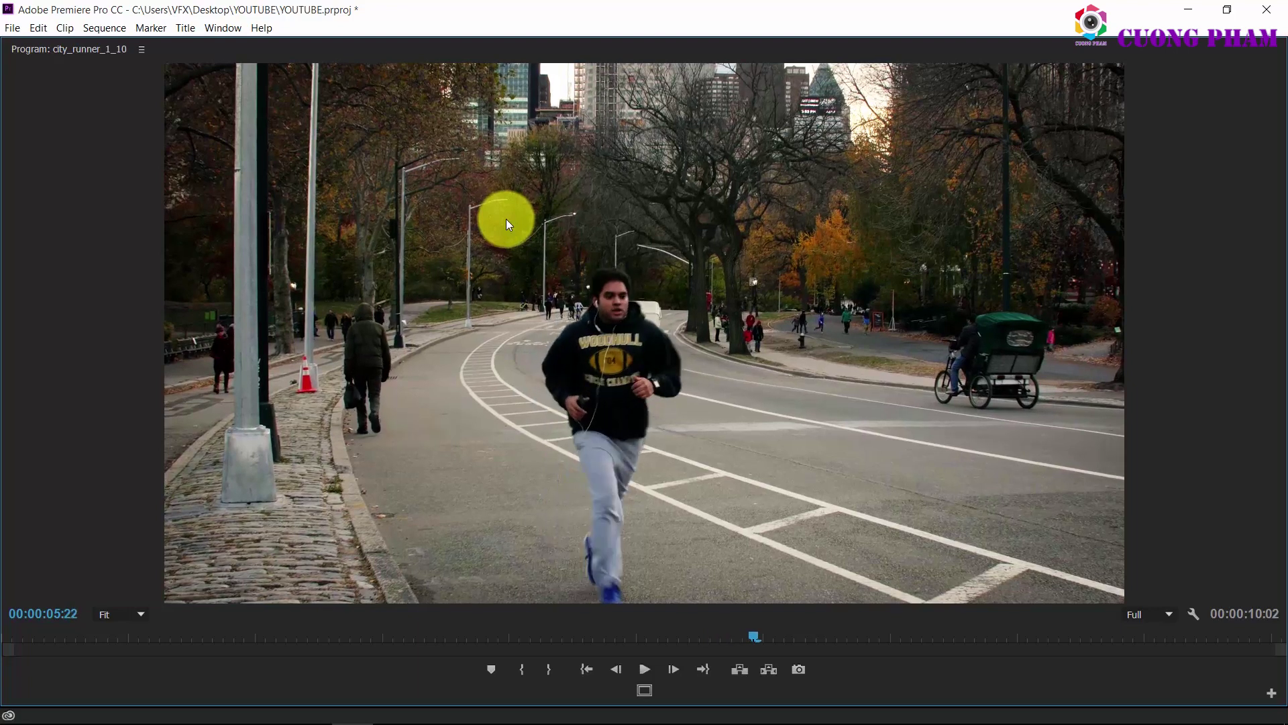
key(grave)
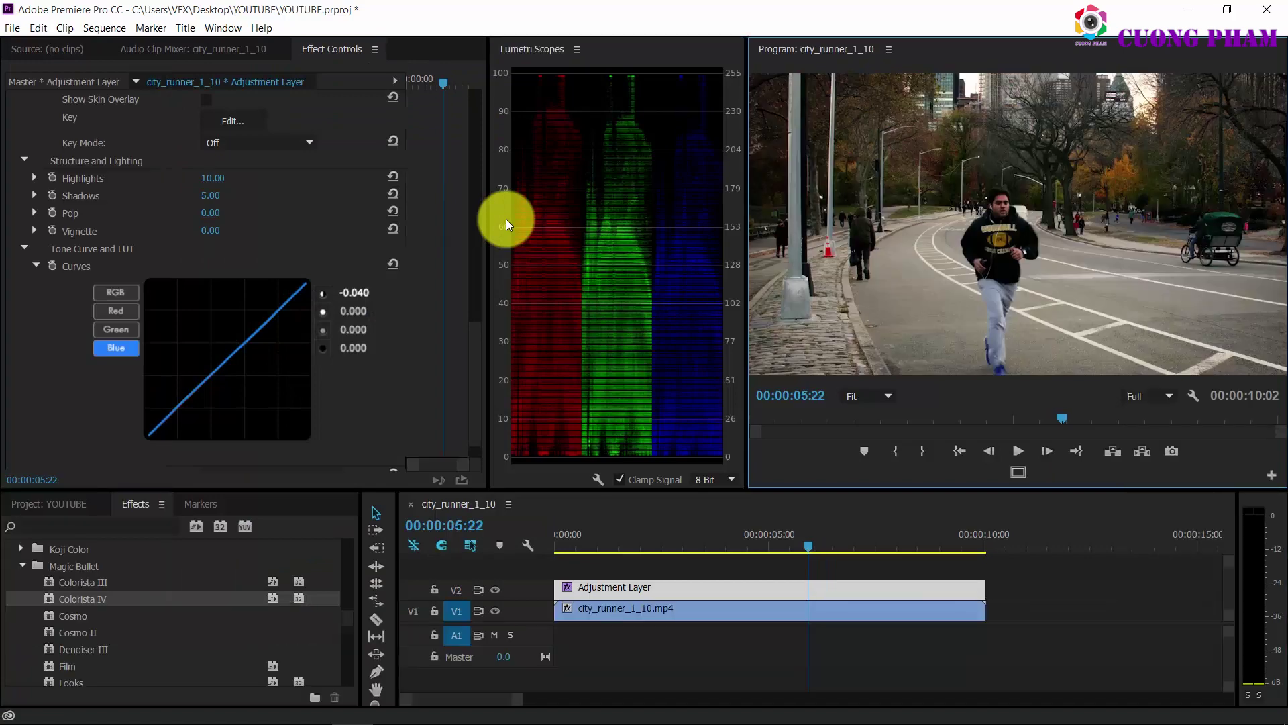
Step: Scroll up three notches while bringing the graded runner clip into enlarged preview
scroll(506, 219, up, 1)
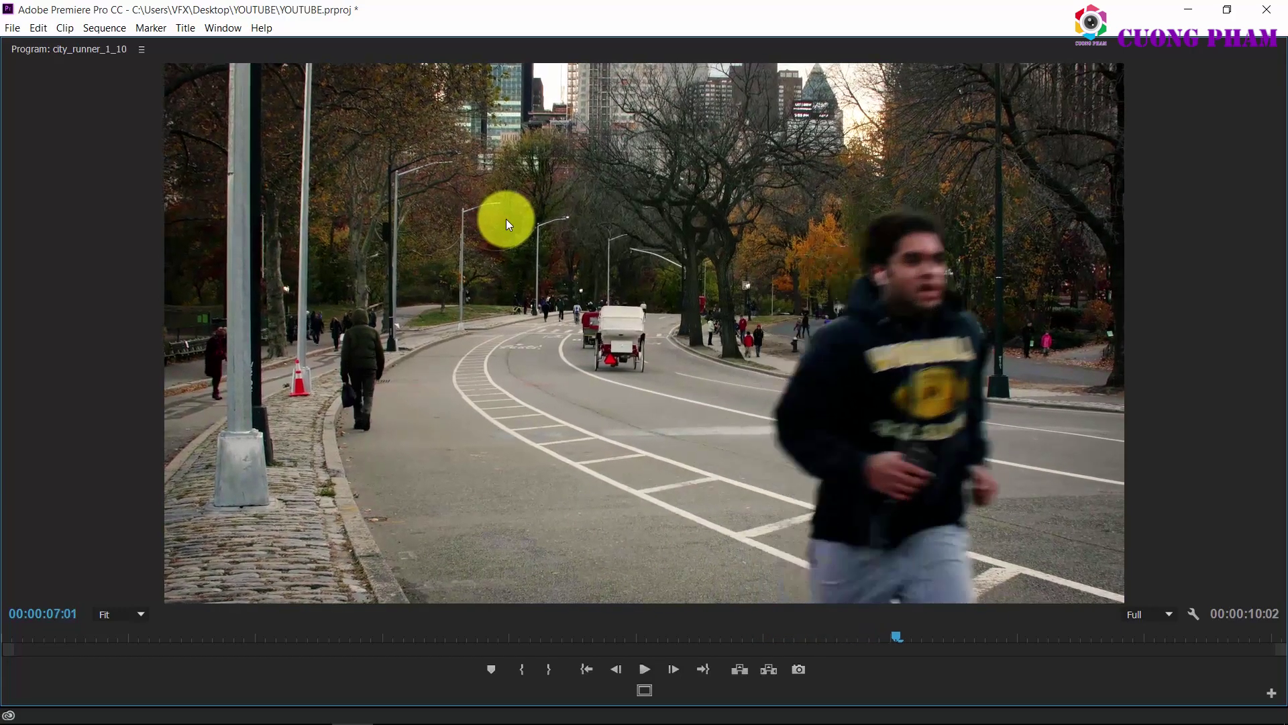
Step: Play the graded clip in reverse, then return to the multi-panel workspace at 00:00:05:23
key(j)
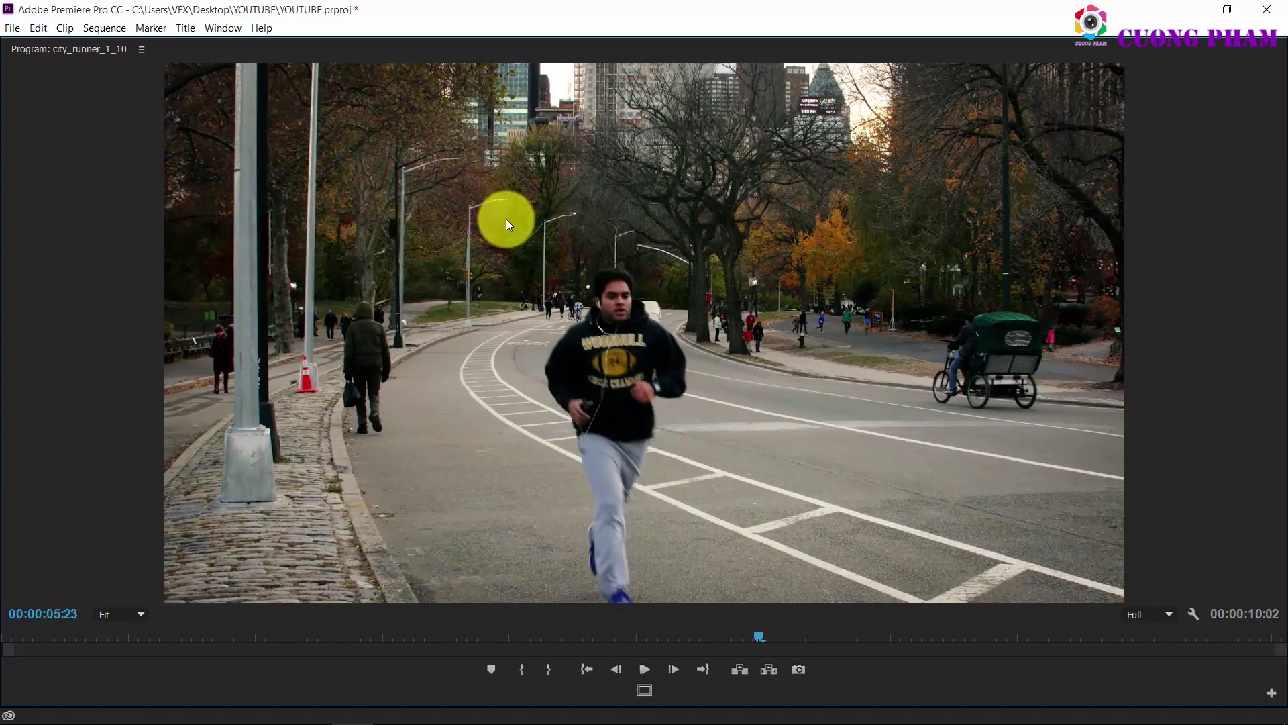
key(grave)
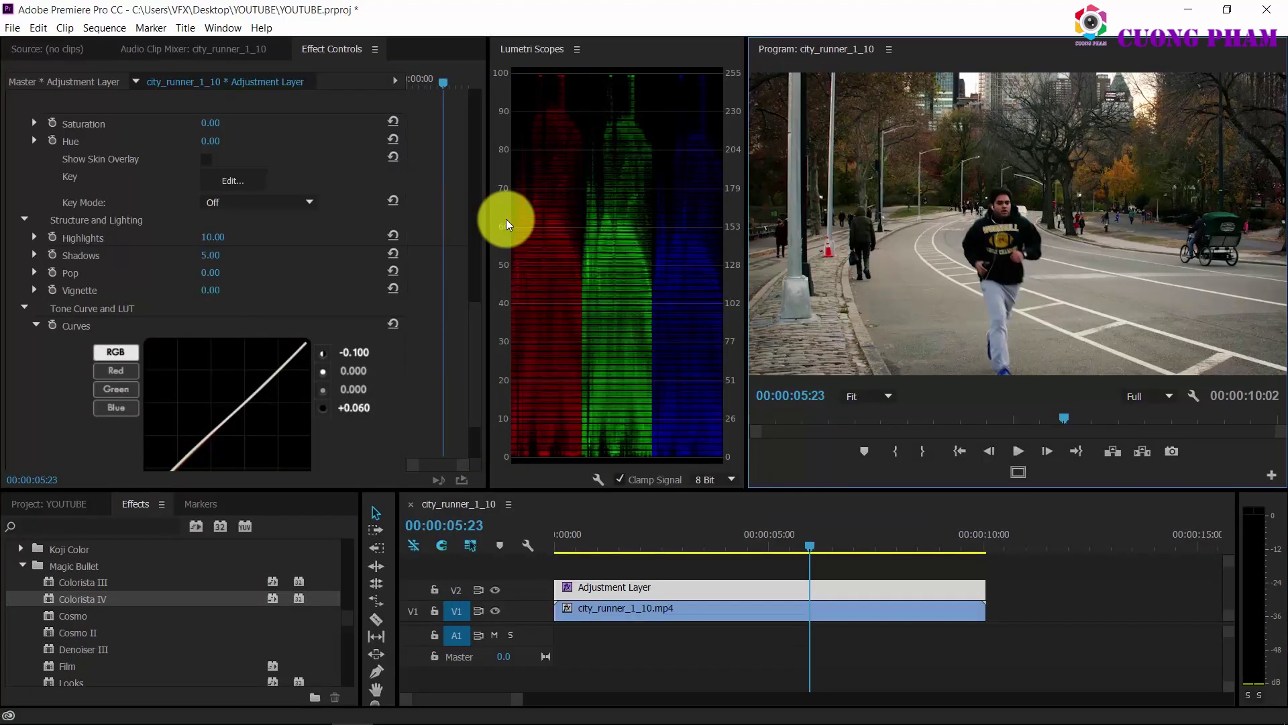
Step: Scroll the Colorista IV settings down toward the LUT row
scroll(506, 219, down, 3)
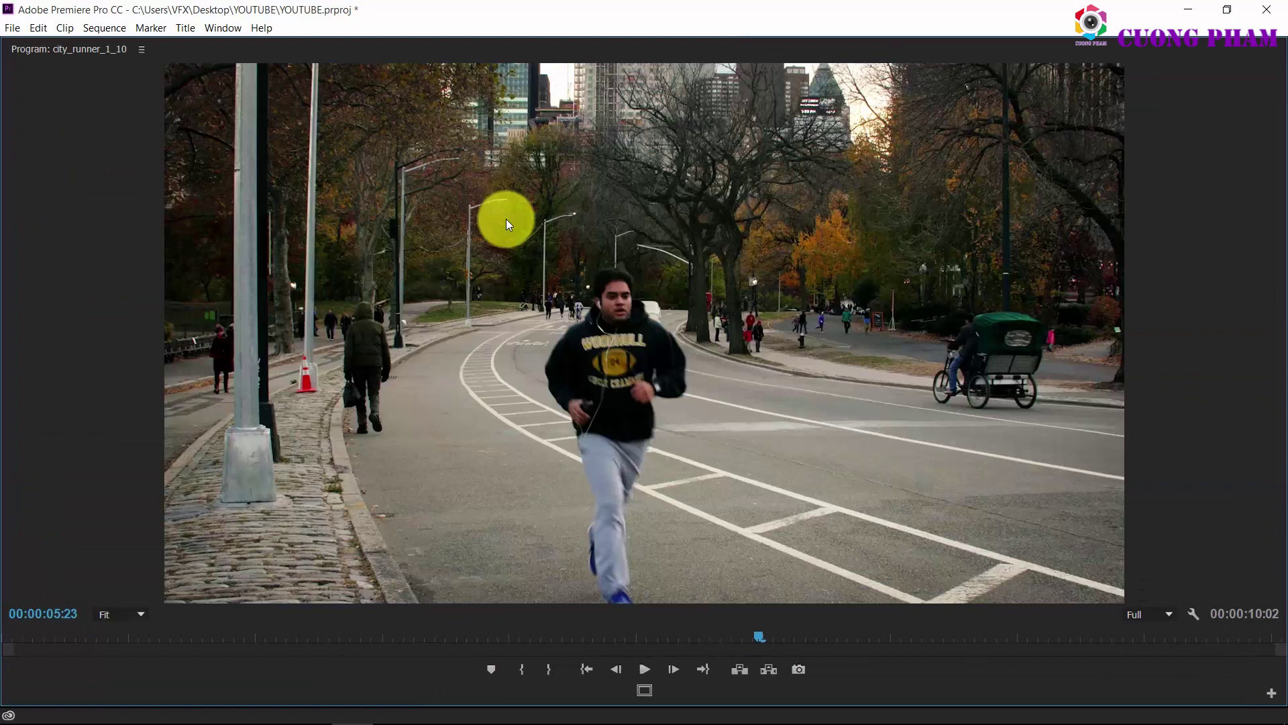
Step: Step back four frames and forward one in the full-window graded preview
key(Left)
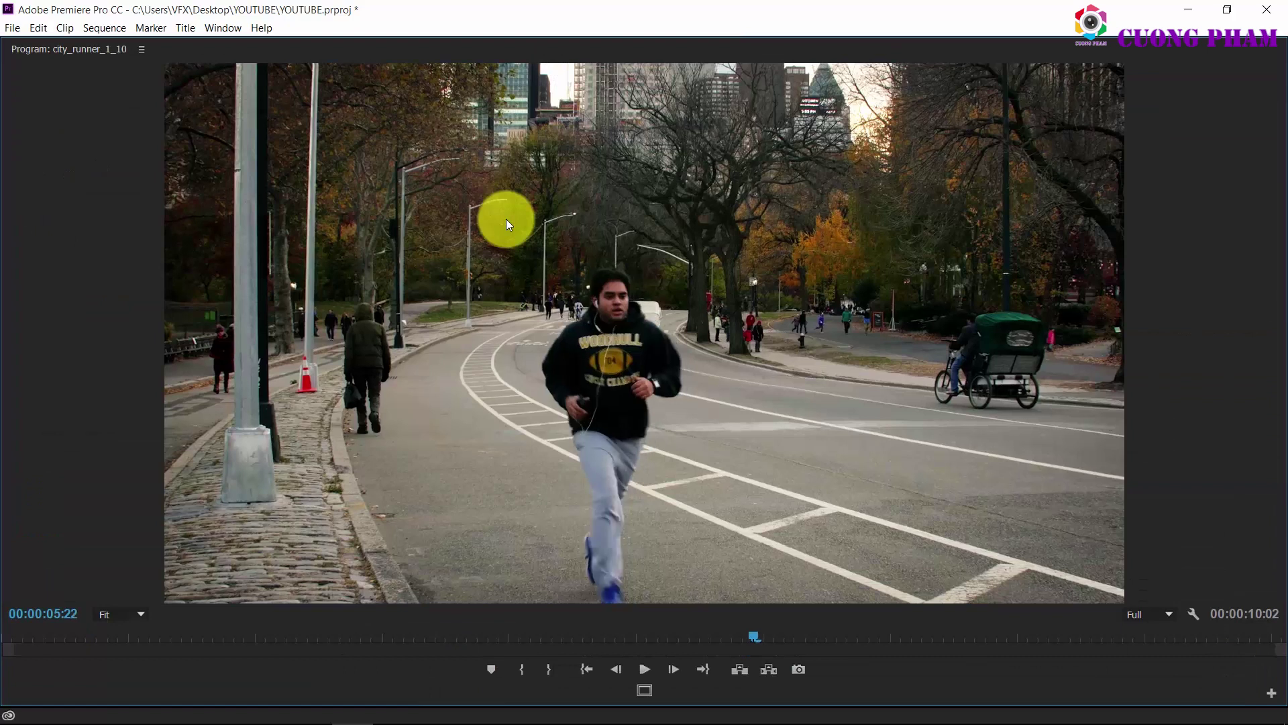
key(Left)
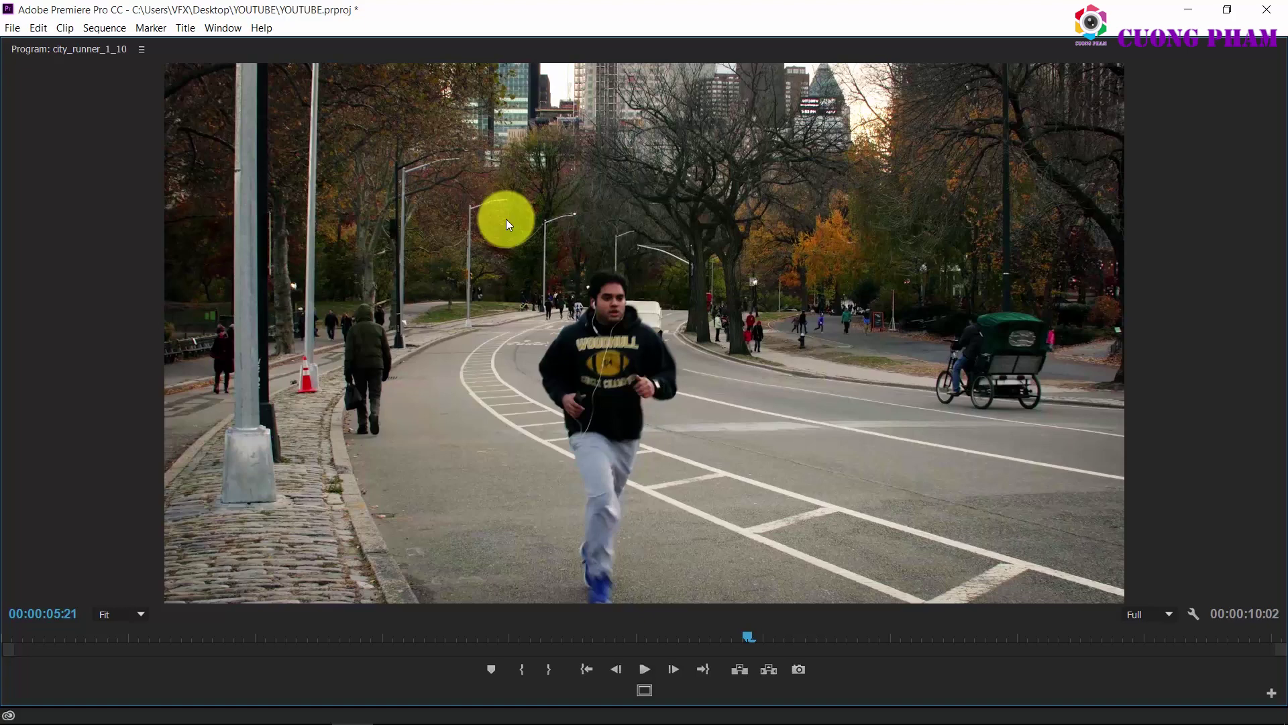
key(Left)
key(Left)
key(Left)
key(Left)
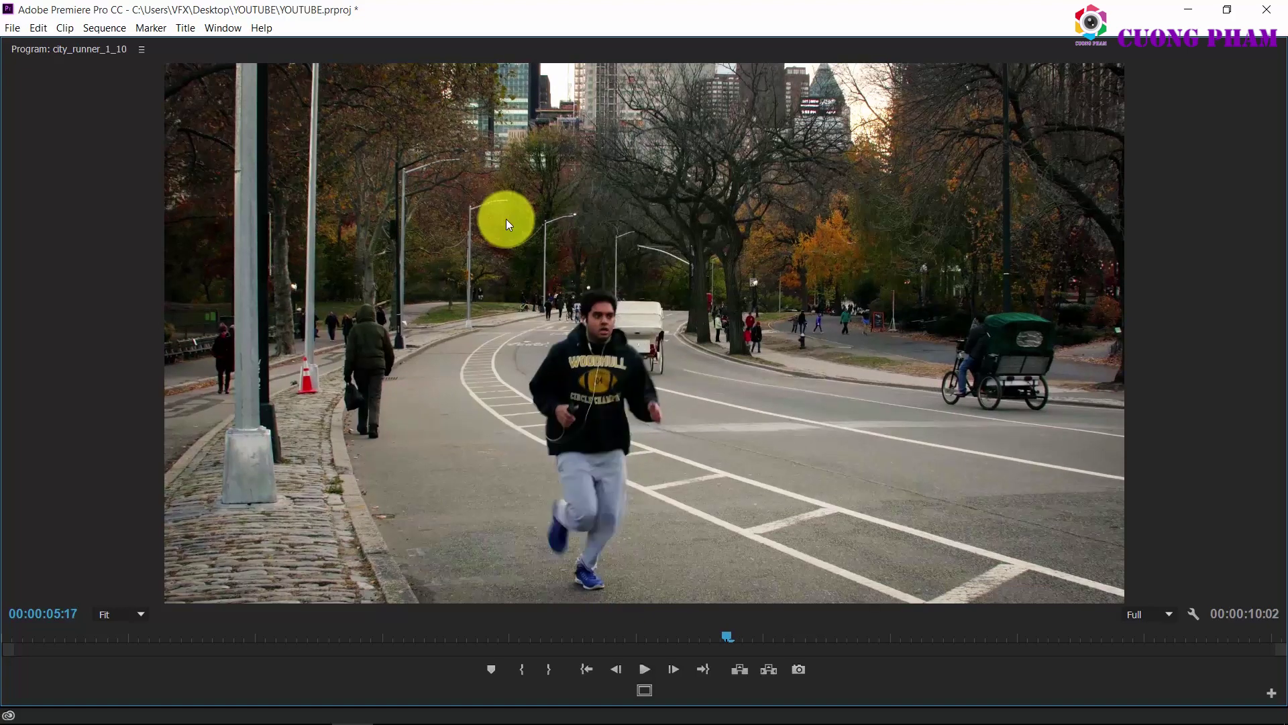
key(Left)
key(Left)
key(Right)
key(Right)
key(Right)
Step: Restore the full workspace and step the graded clip back two frames
key(grave)
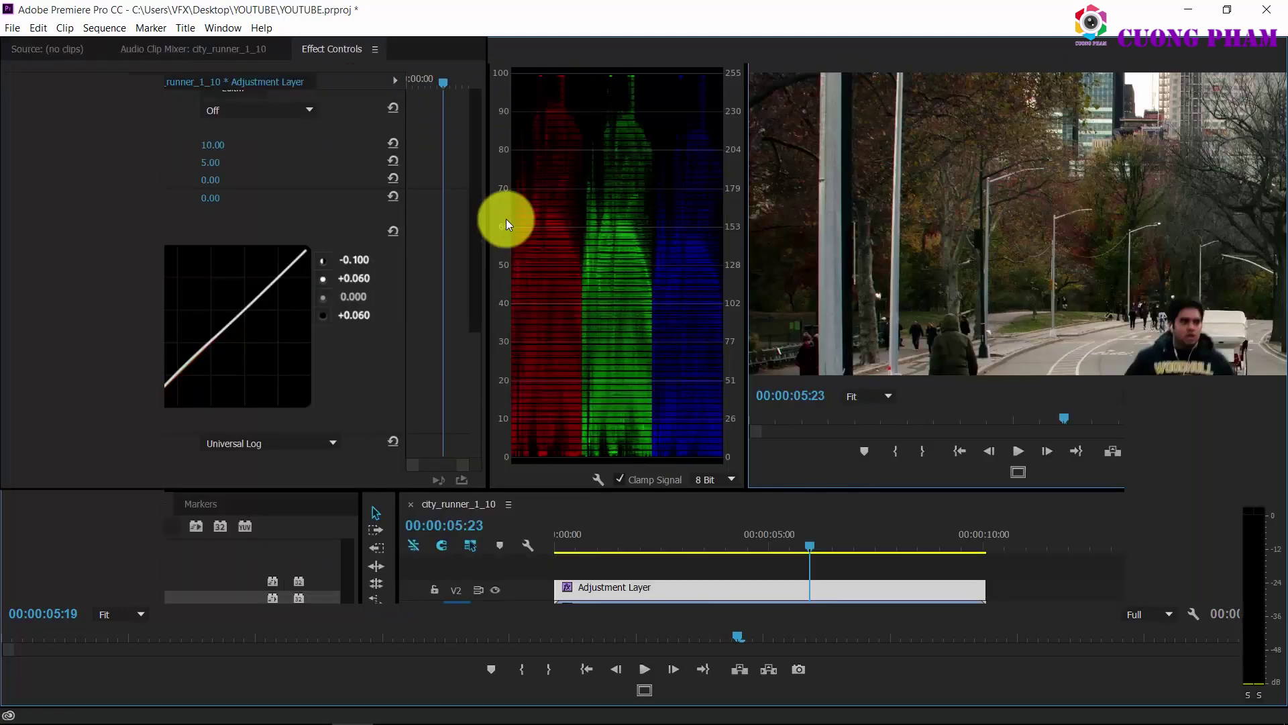
key(Left)
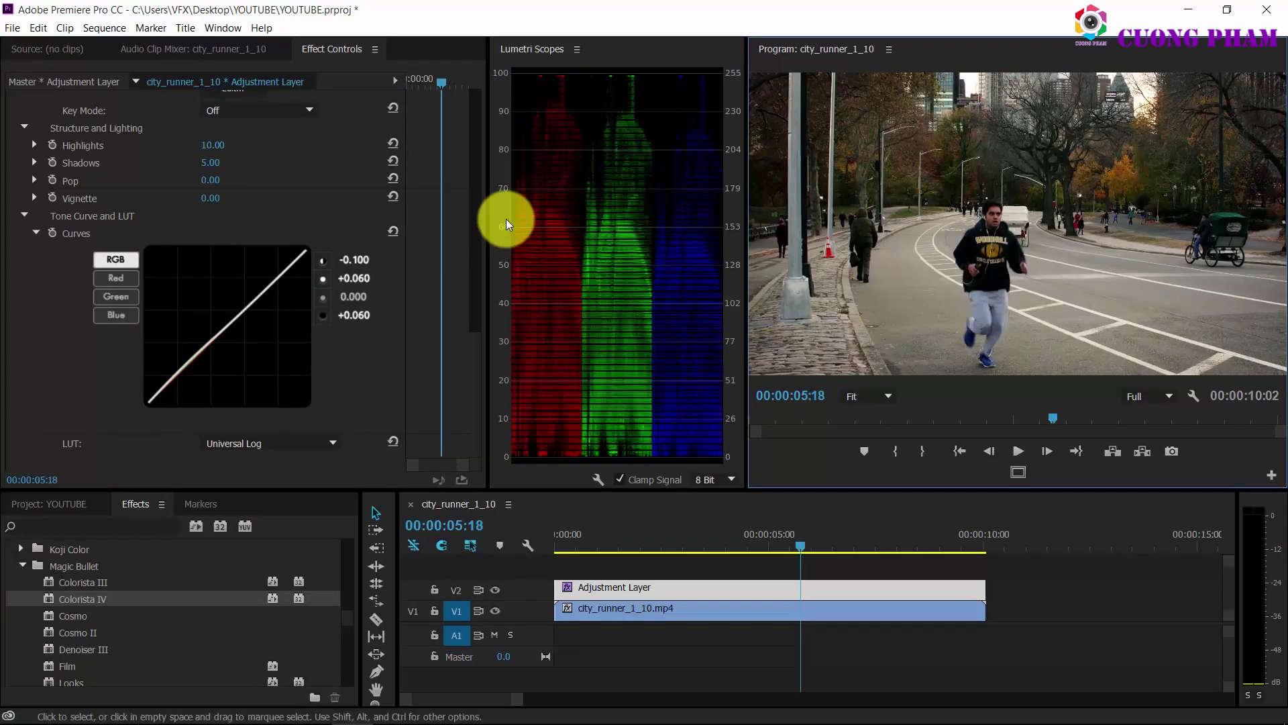
key(Left)
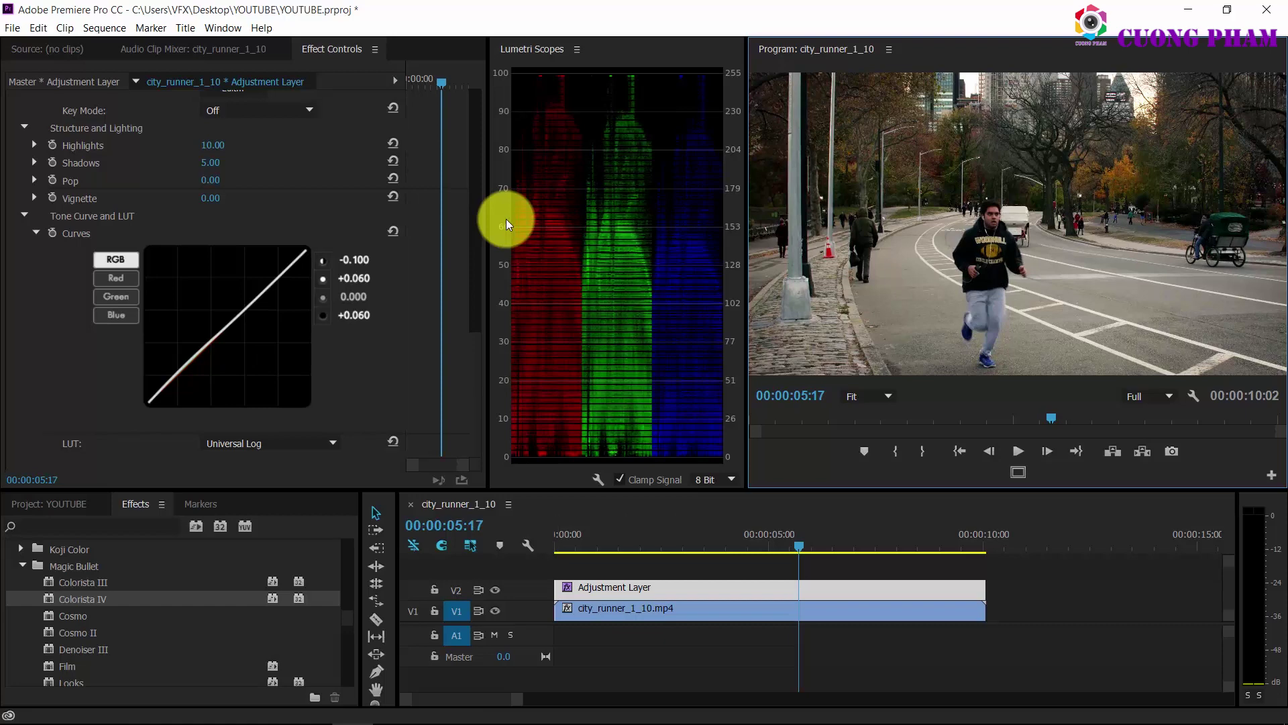
Step: Hide and restore the V2 adjustment layer's grade, then select city_runner_1_10.mp4 in the Project panel
click(495, 589)
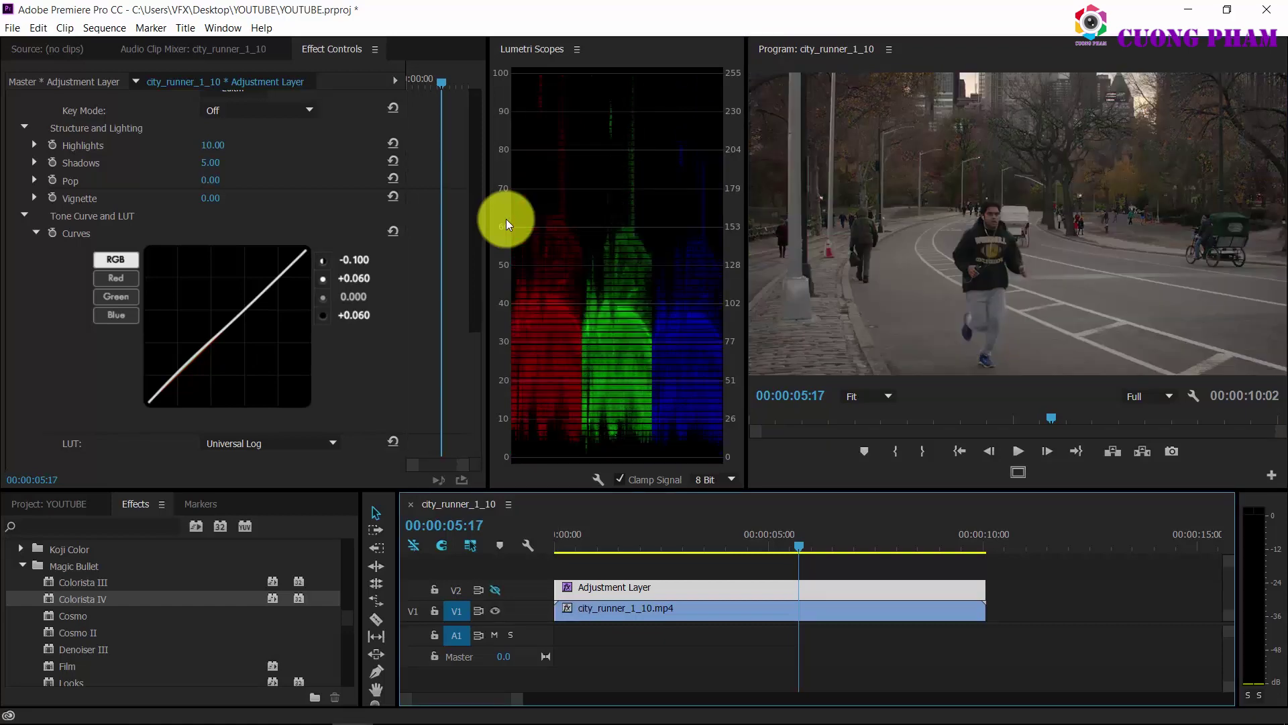
key(ctrl+z)
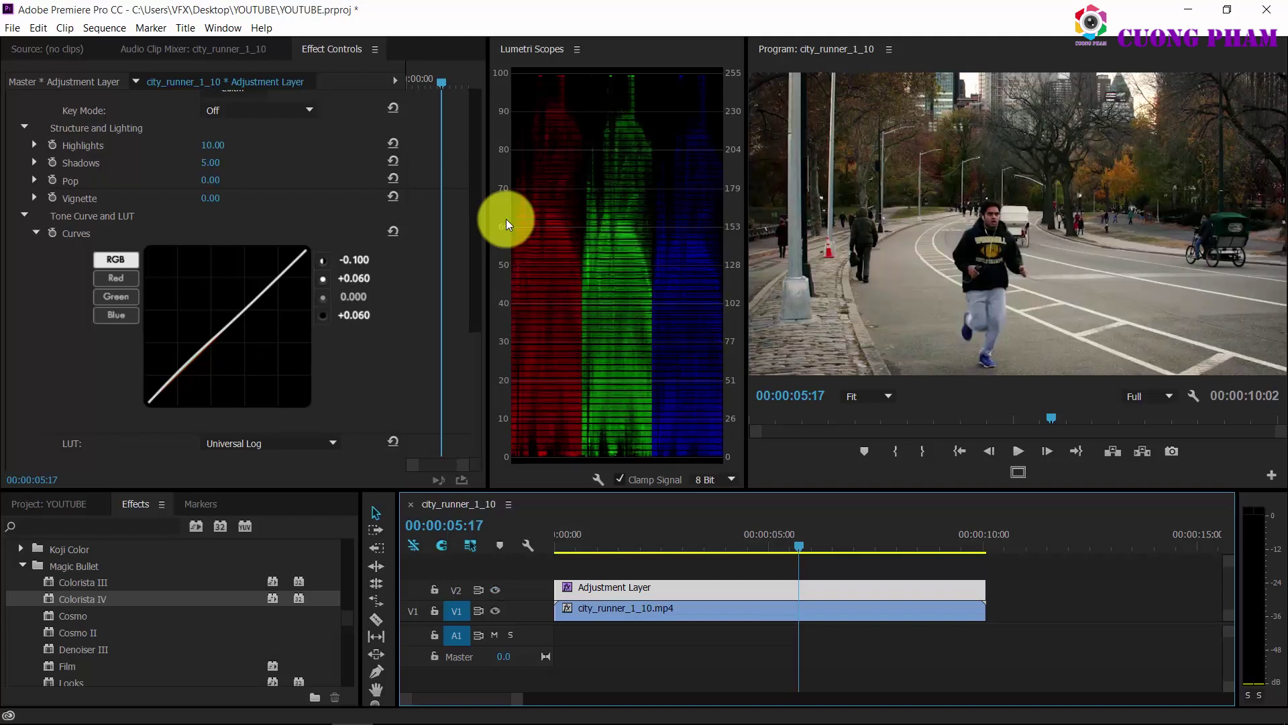
key(shift+1)
key(Down)
key(Down)
Step: Load city_runner_1_10.mp4 into the Source monitor and close the Lumetri Scopes panel
key(shift+o)
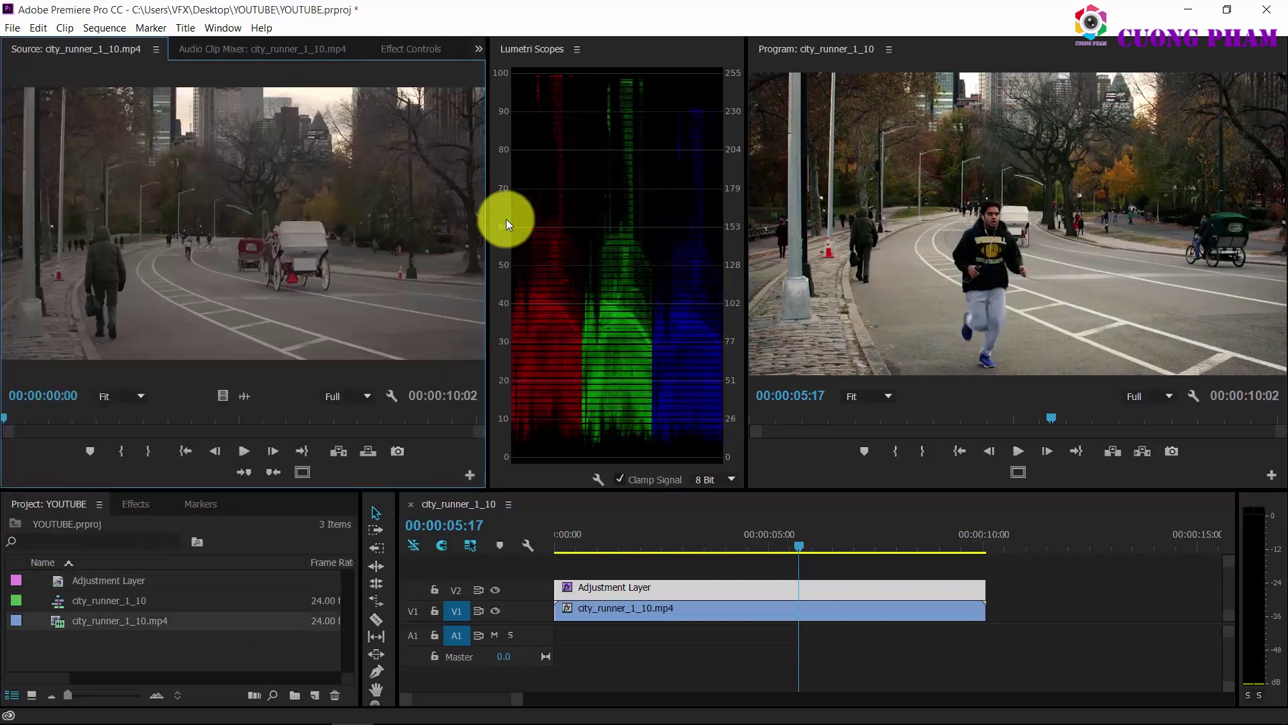
click(577, 49)
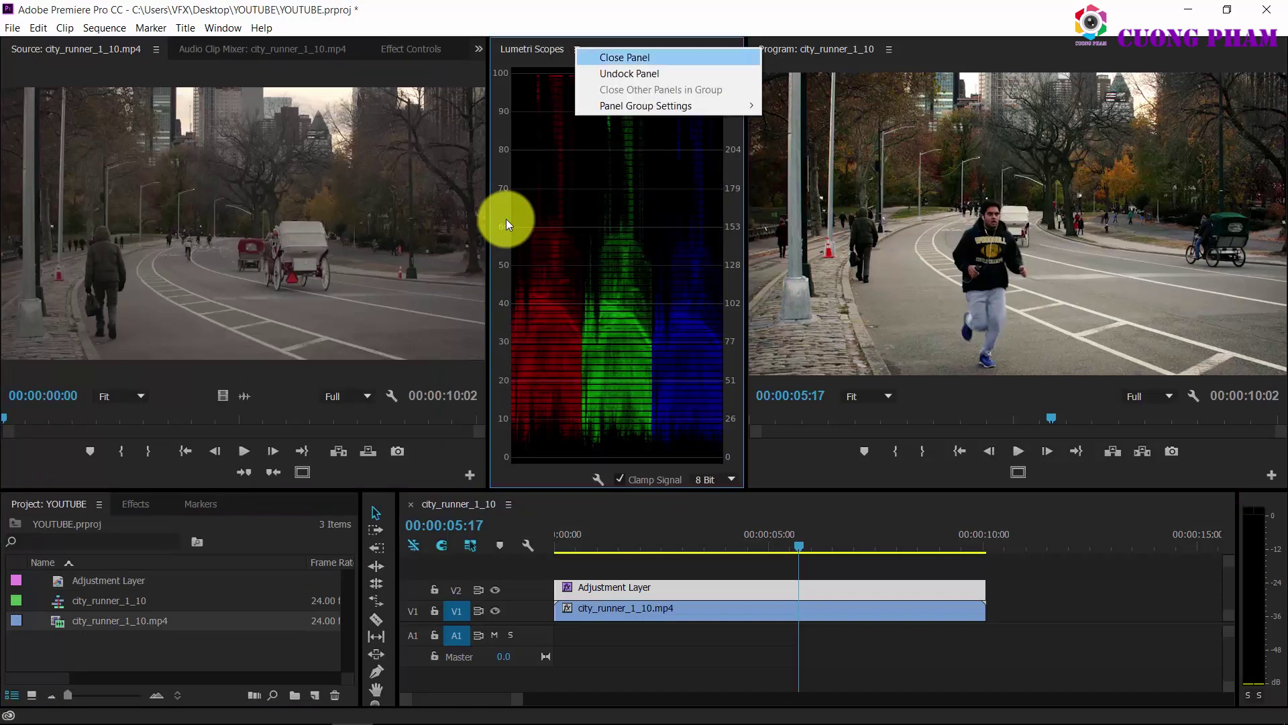
key(Return)
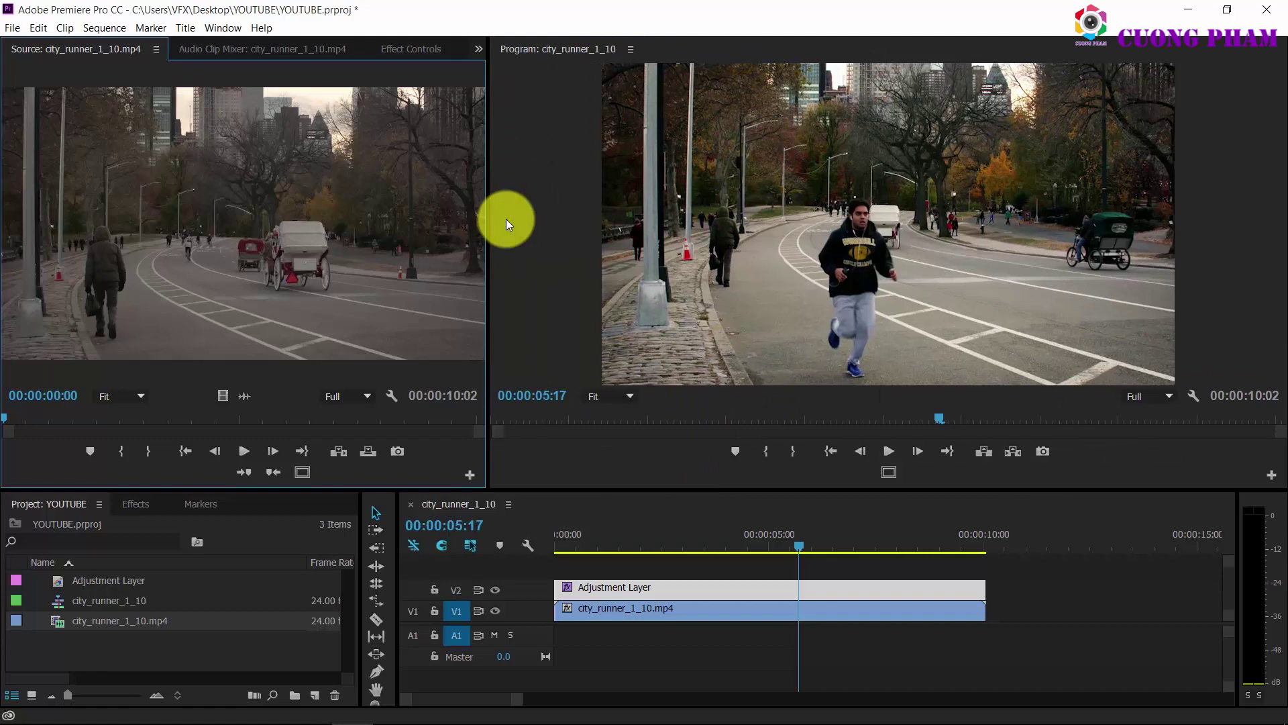
Step: Drag the panel dividers to widen and heighten the Source and Program monitors
drag(489, 269, 663, 268)
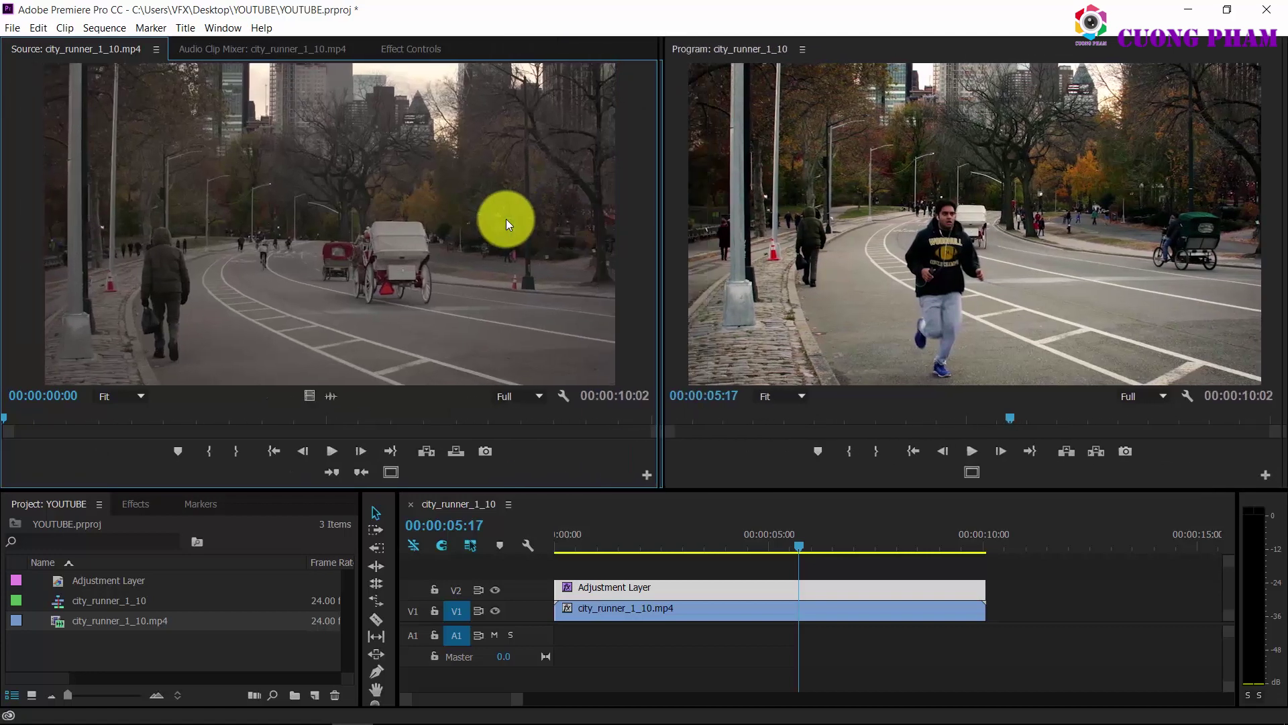
drag(663, 269, 644, 268)
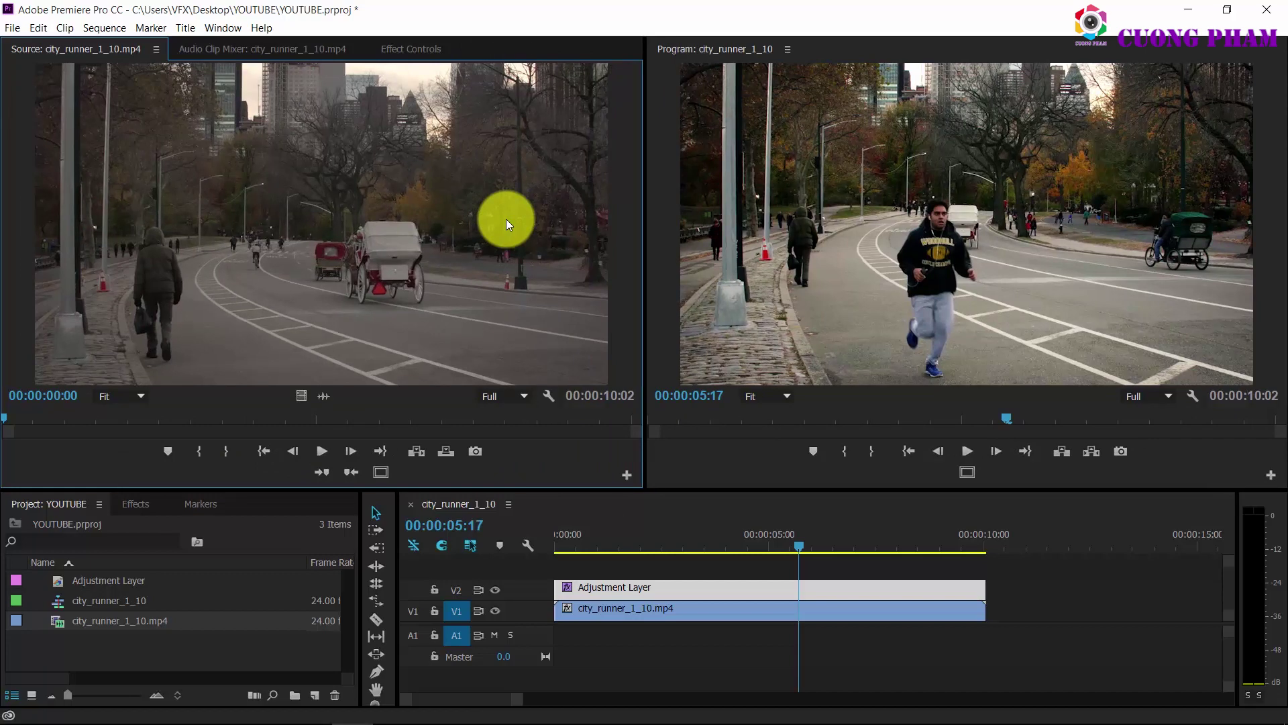
drag(644, 490, 644, 617)
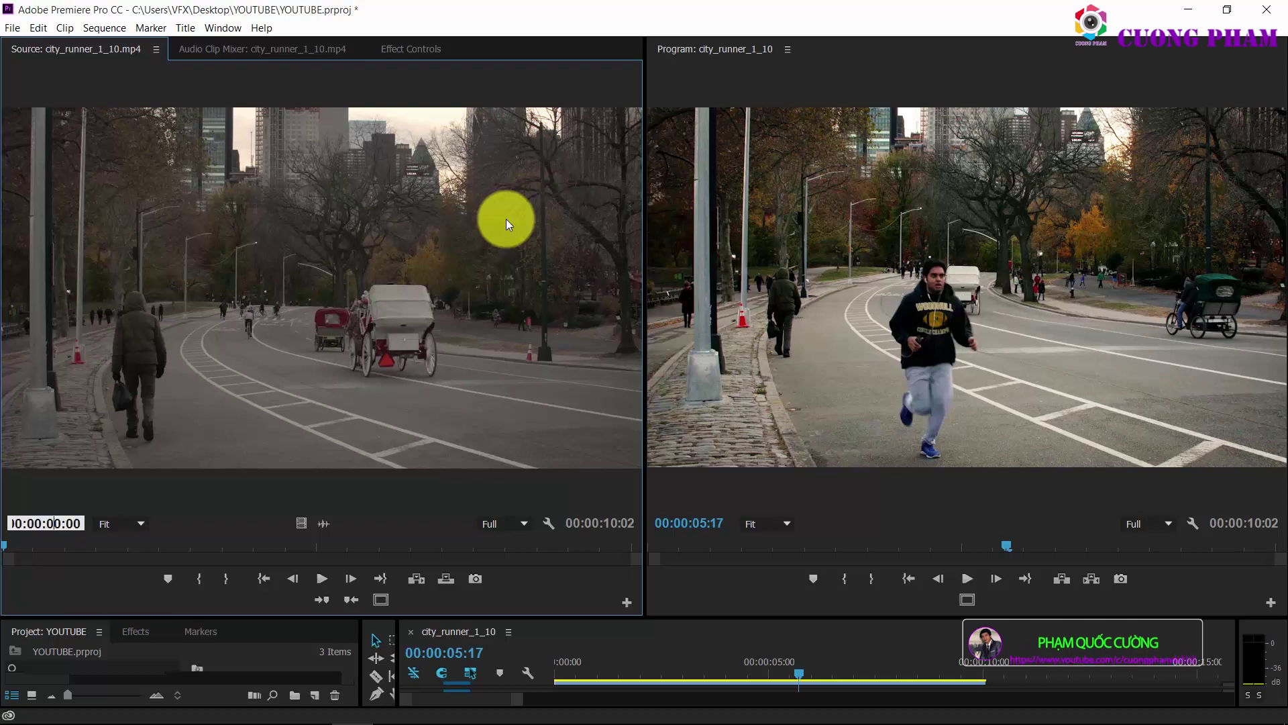
Step: Jump the Source monitor to 00:00:10:02, then to 00:00:05:07 to match the Program frame
text(10:0)
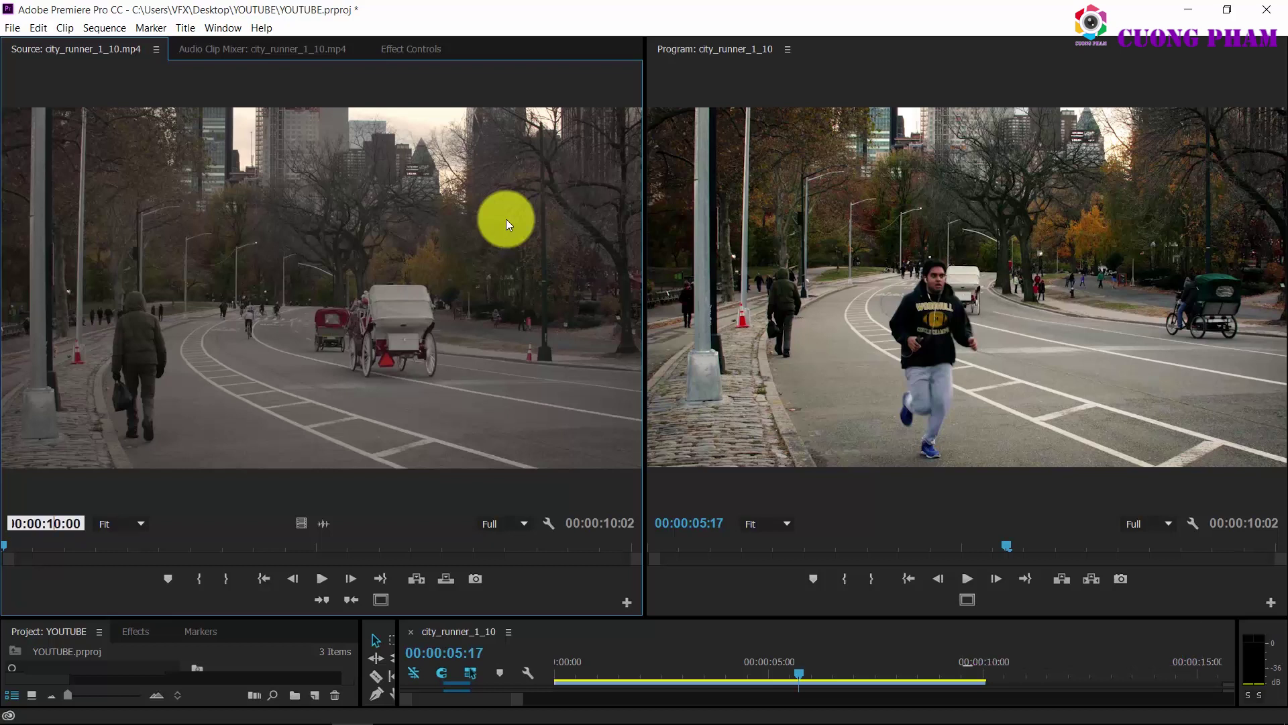
text(2)
key(Return)
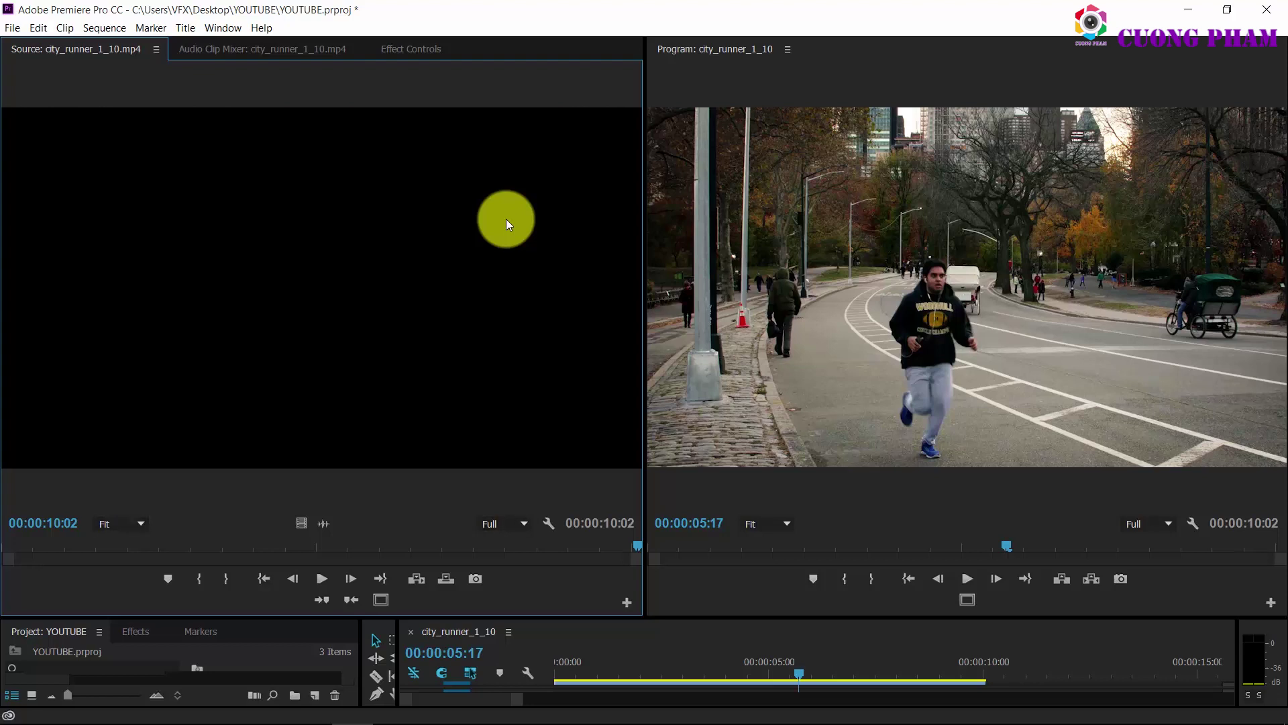
click(54, 523)
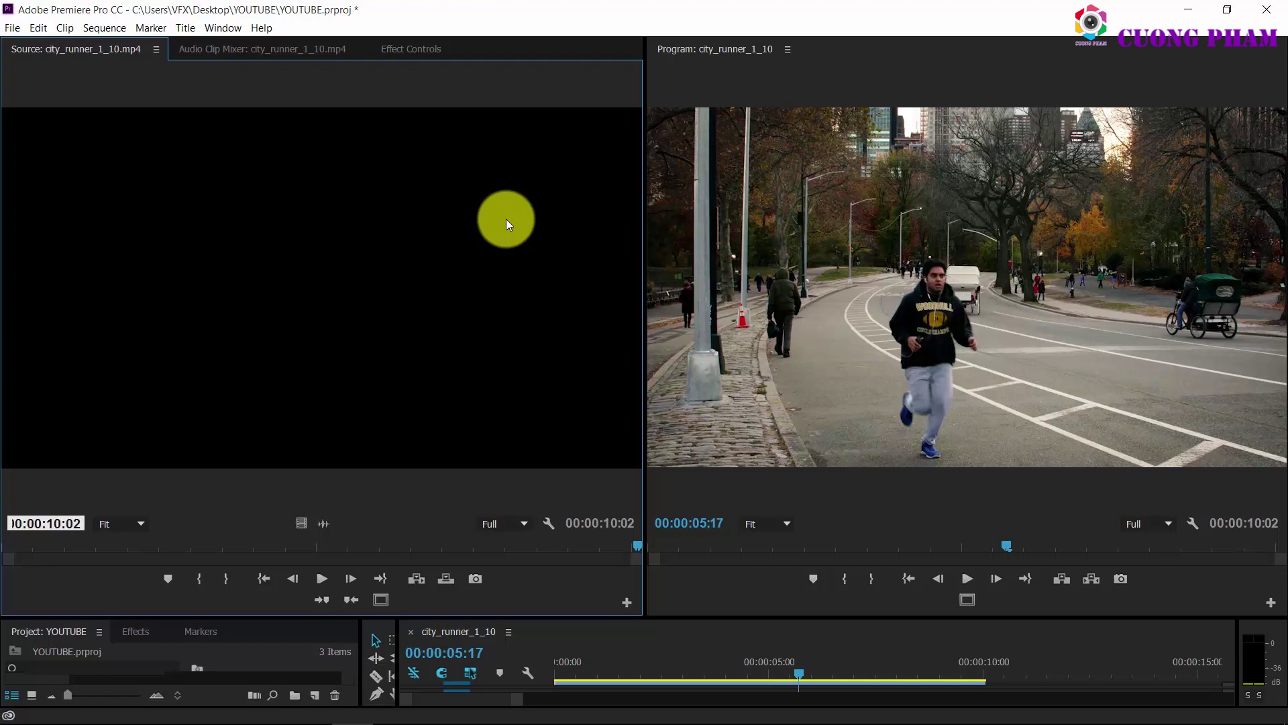
key(shift+Right)
text(5:0)
text(7)
key(Return)
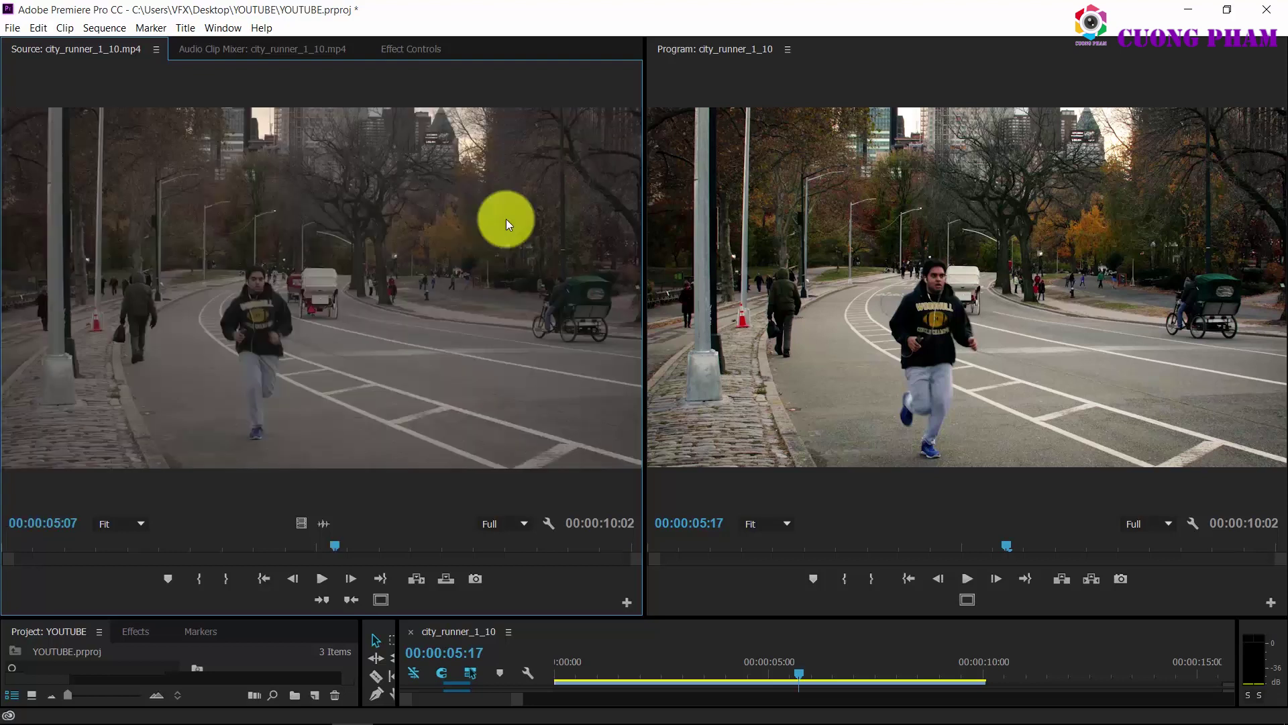